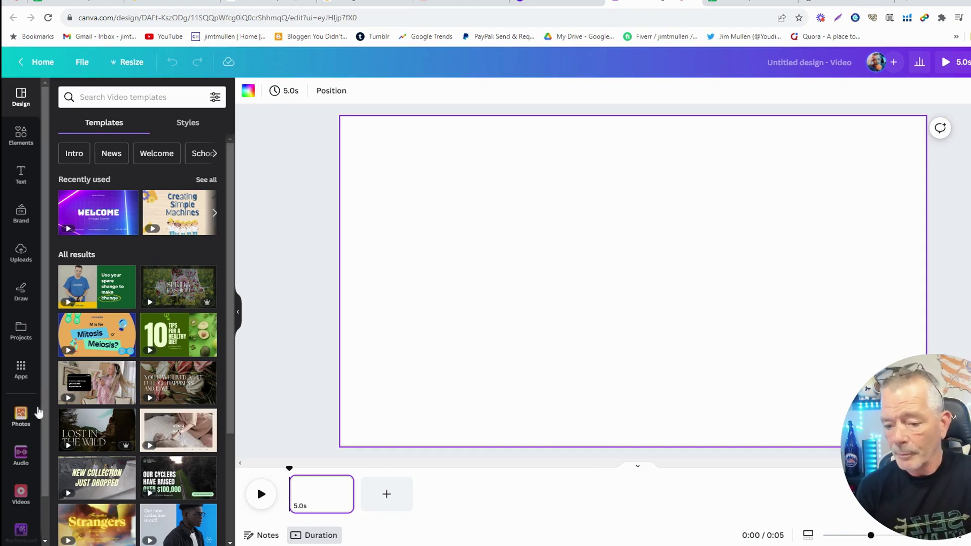
Scroll the left sidebar down to reveal the Background option.
scroll(23, 509, "down", 1)
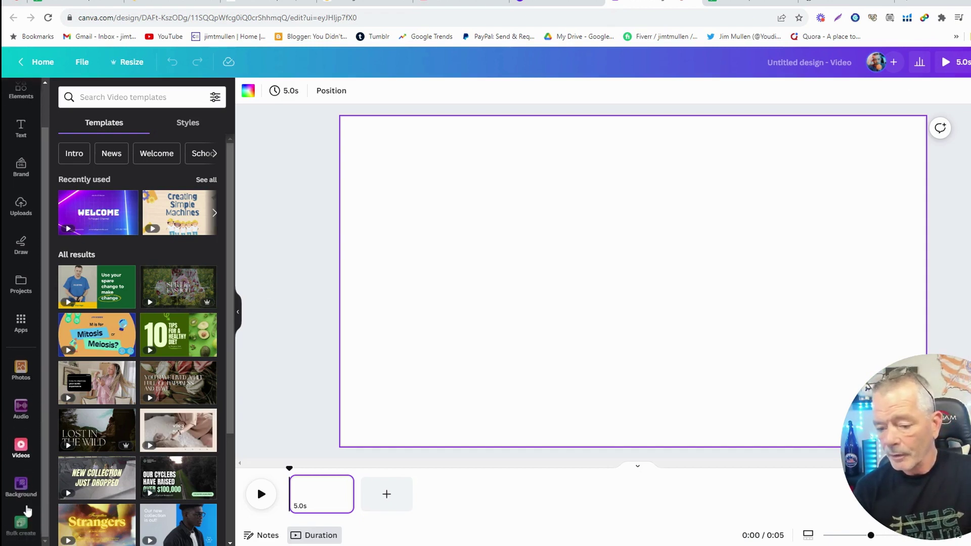
Apply the recently used cyan gradient as the page background.
left_click(19, 486)
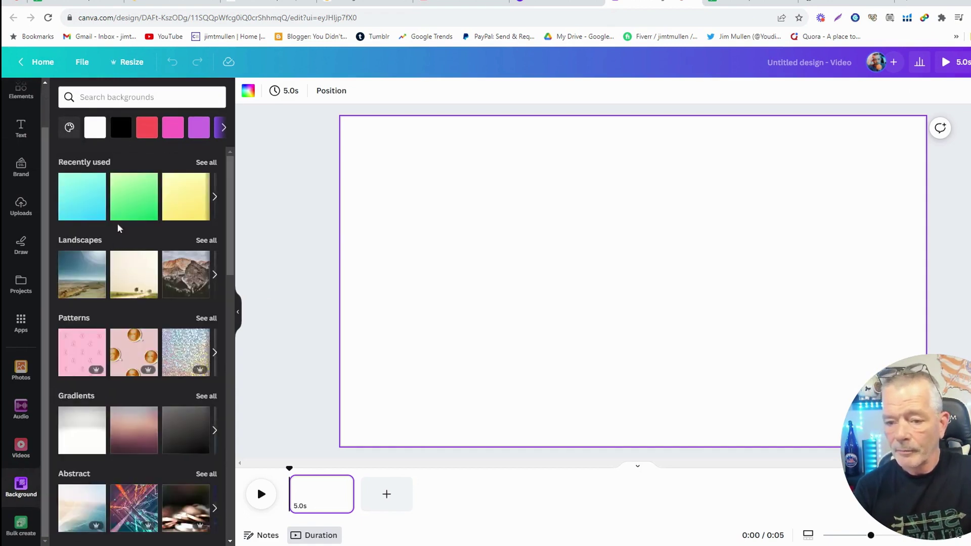
left_click(85, 209)
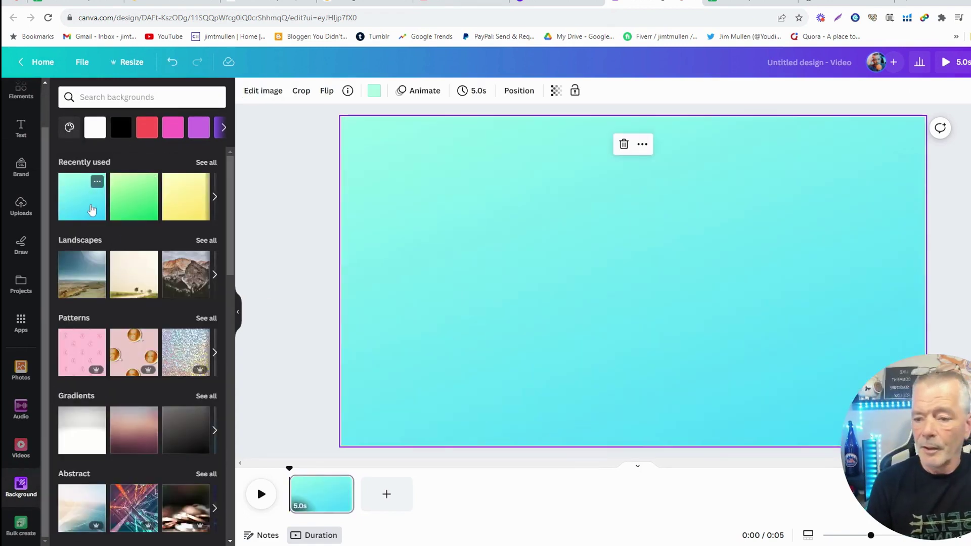
scroll(18, 223, "up", 1)
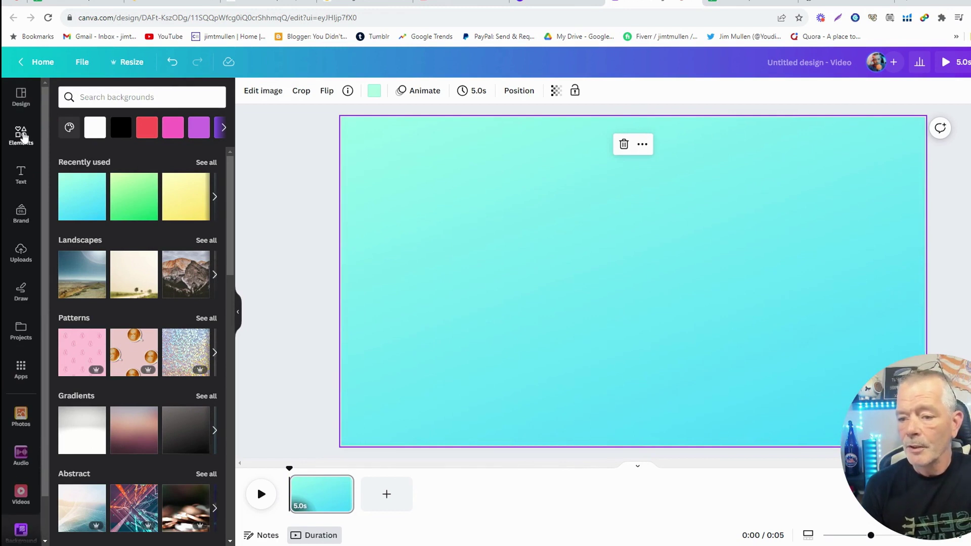
Add the red-and-white ring graphic from recently used elements to the page centre.
left_click(22, 135)
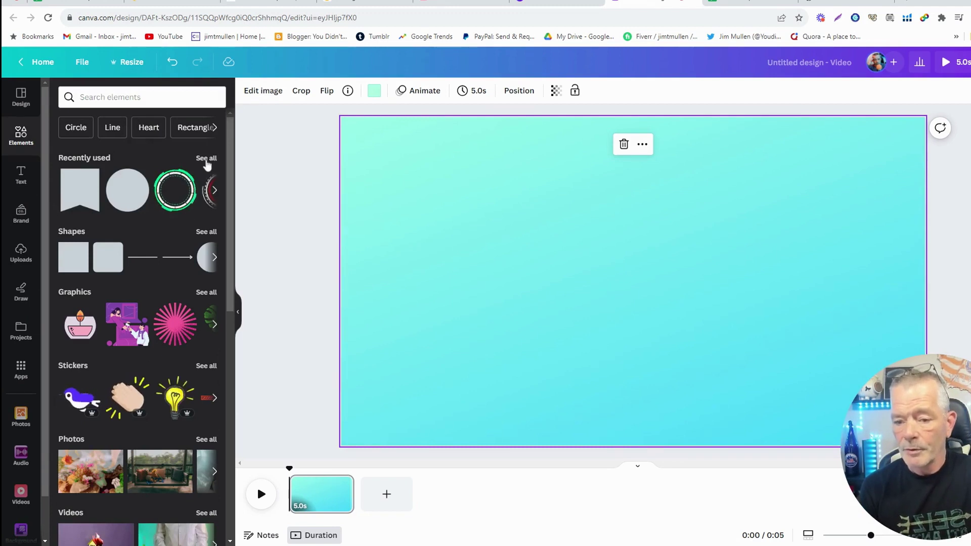
left_click(206, 159)
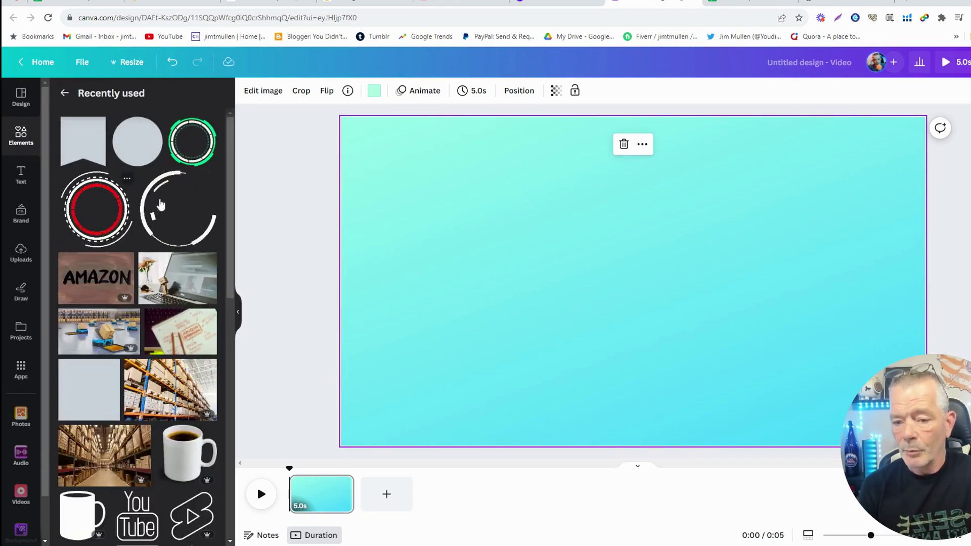
left_click(103, 217)
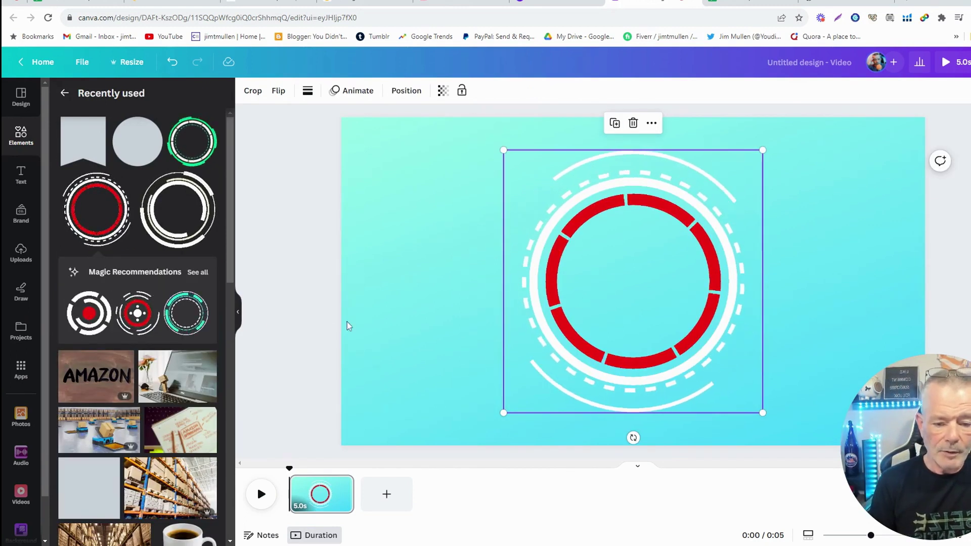
left_click(381, 330)
left_click(286, 343)
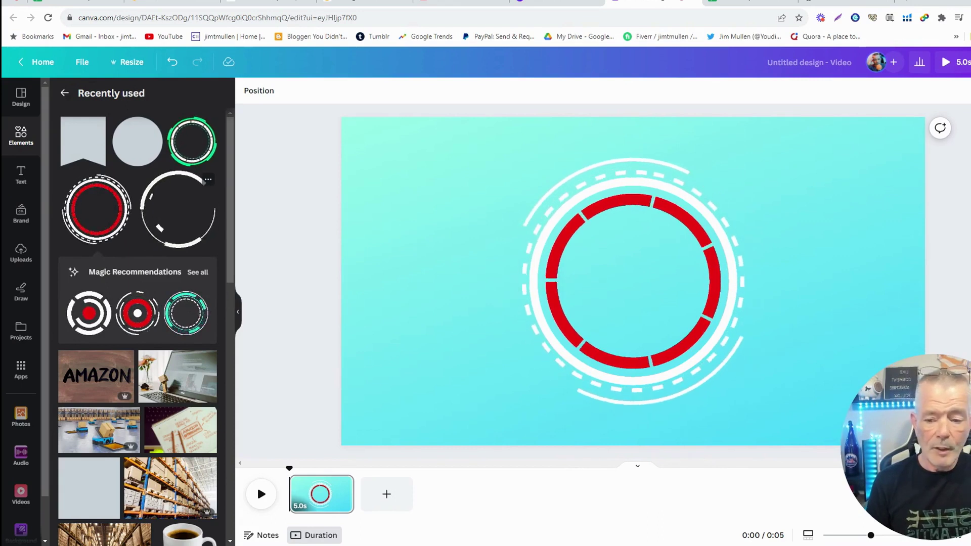
Add a bold heading text box reading '2:00'.
left_click(16, 176)
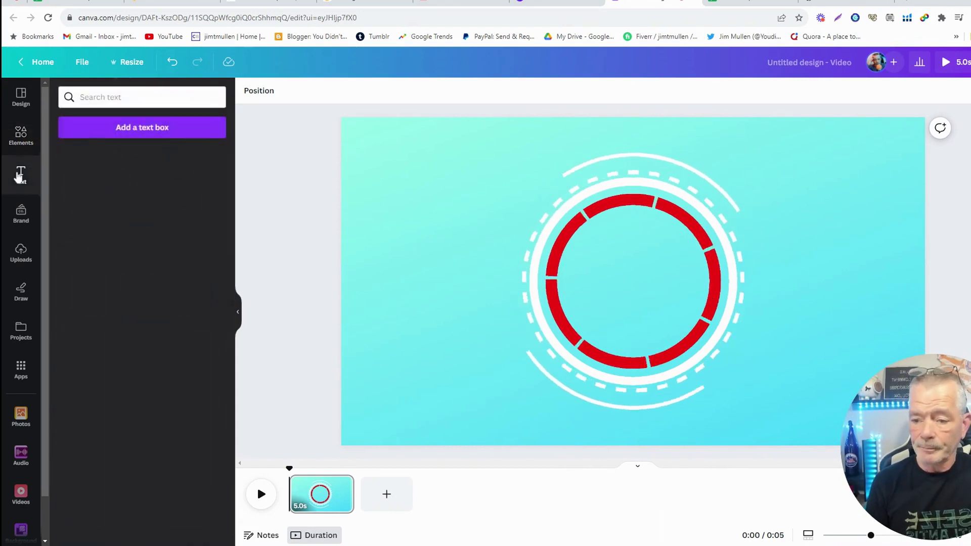
left_click(90, 224)
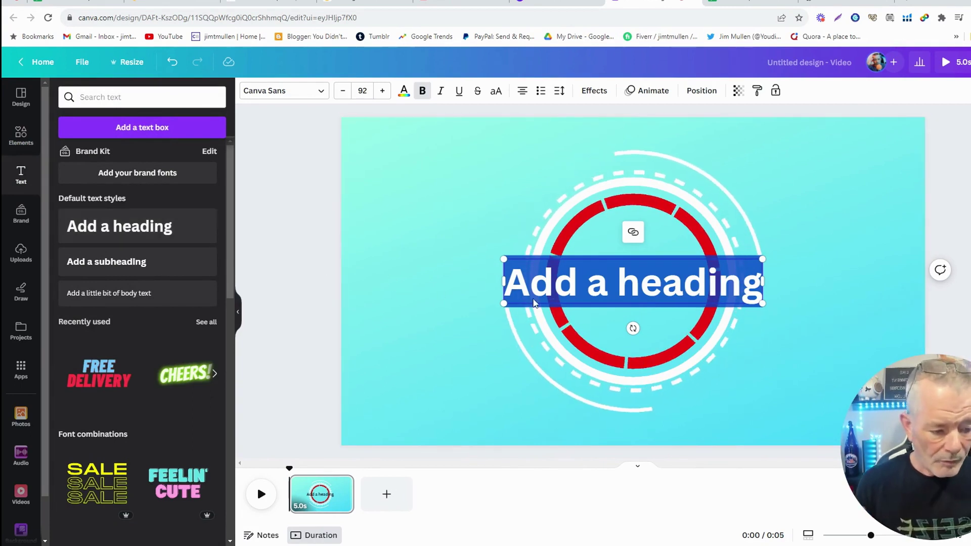
type("2:00")
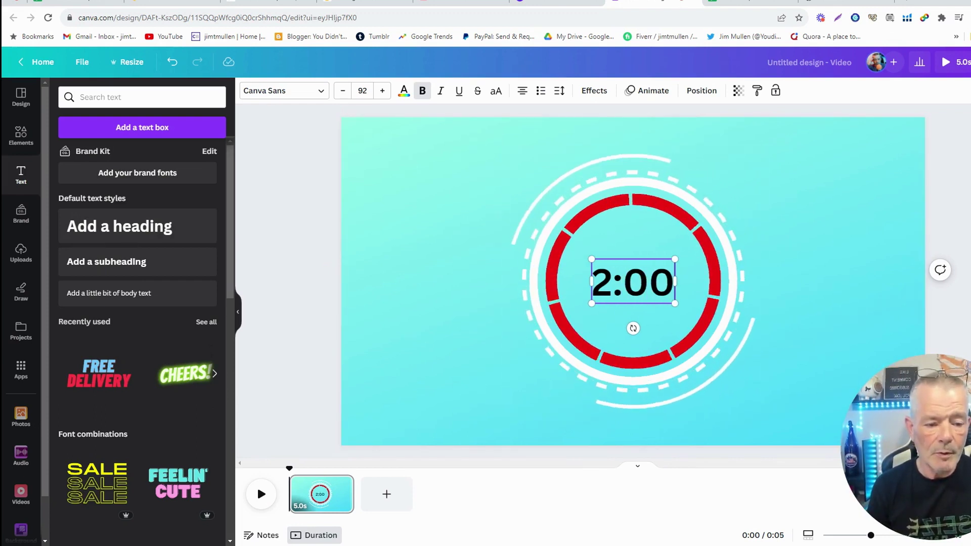
key("ctrl+a")
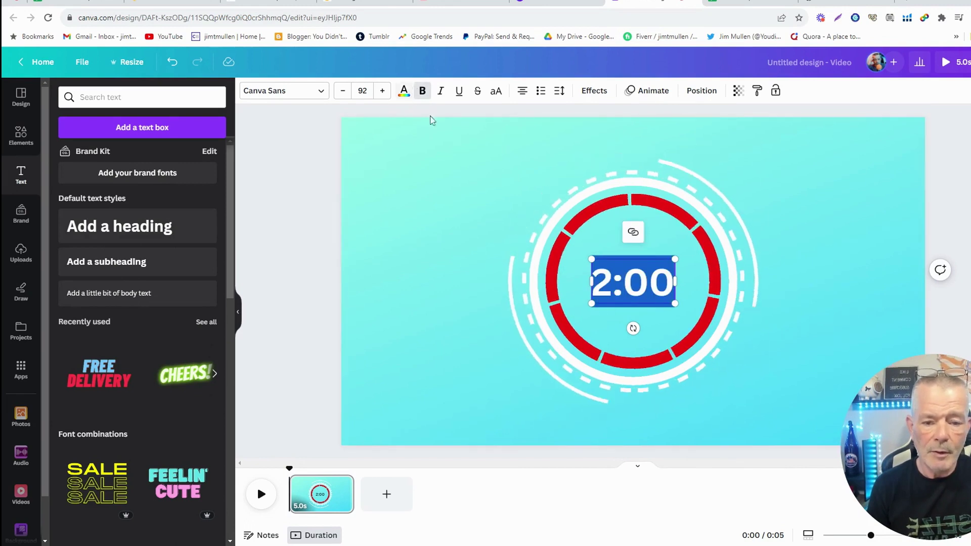
left_click(423, 92)
left_click(423, 91)
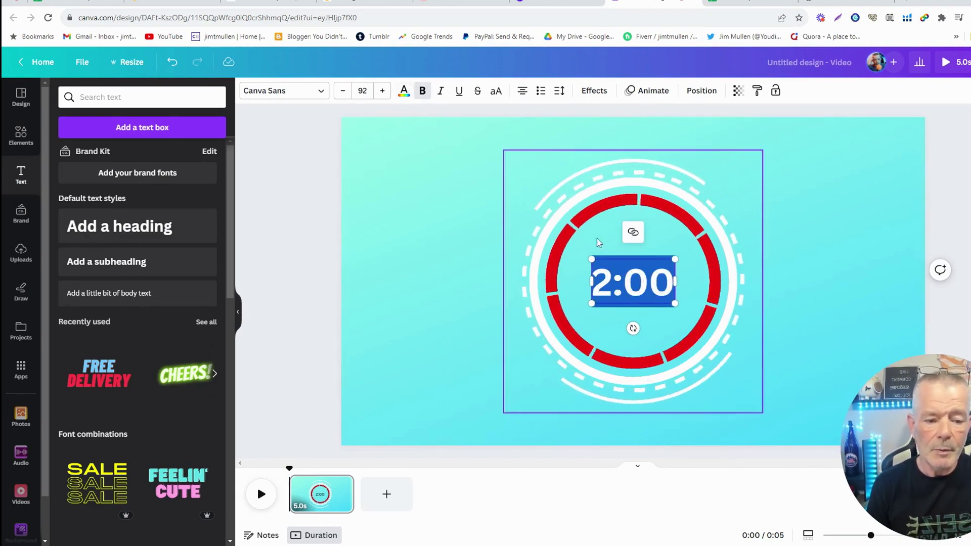
left_click(613, 251)
Enlarge the 2:00 text to size 135 and centre it inside the ring.
left_click(597, 272)
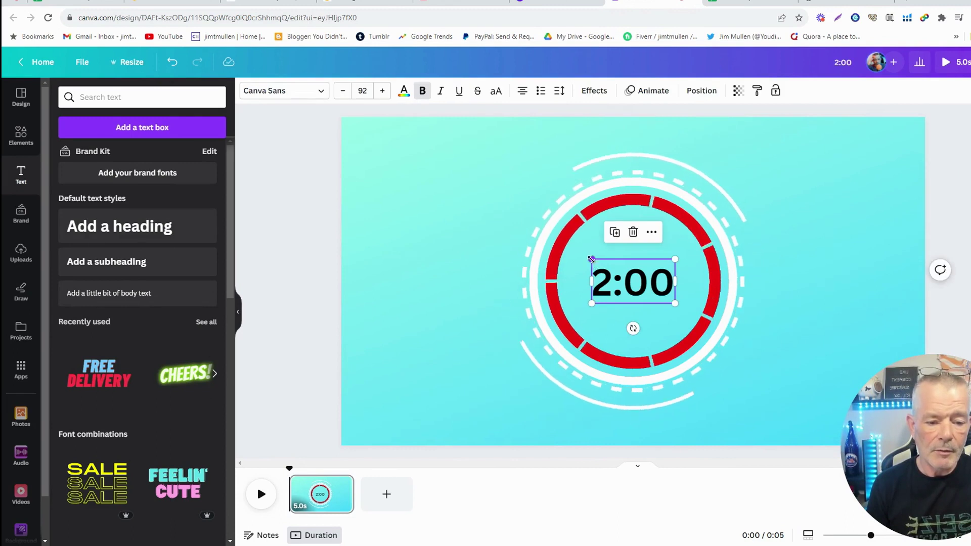
left_click_drag(591, 259, 575, 250)
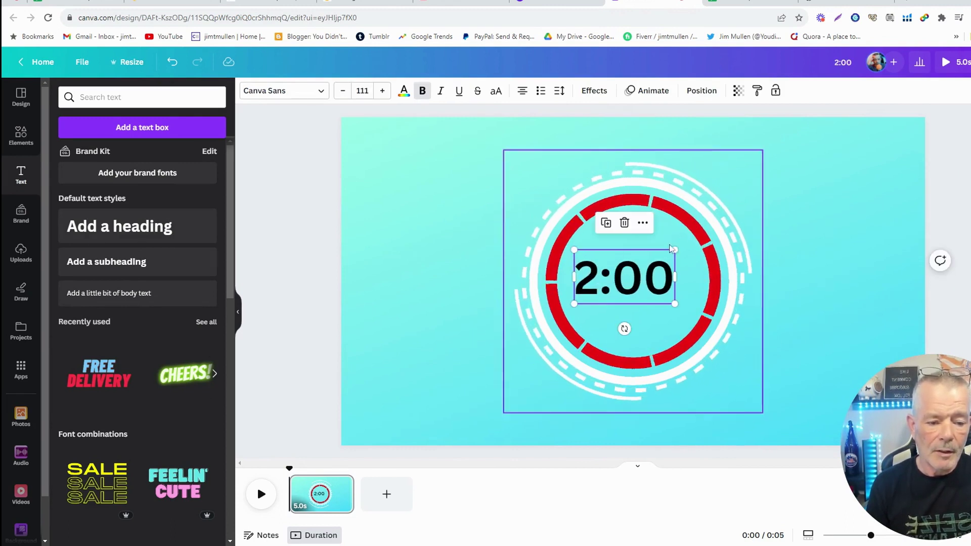
left_click_drag(676, 250, 696, 238)
left_click_drag(634, 272, 632, 274)
left_click(754, 343)
Make the 2:00 text white, then switch to the Google Sheets tab.
left_click(910, 230)
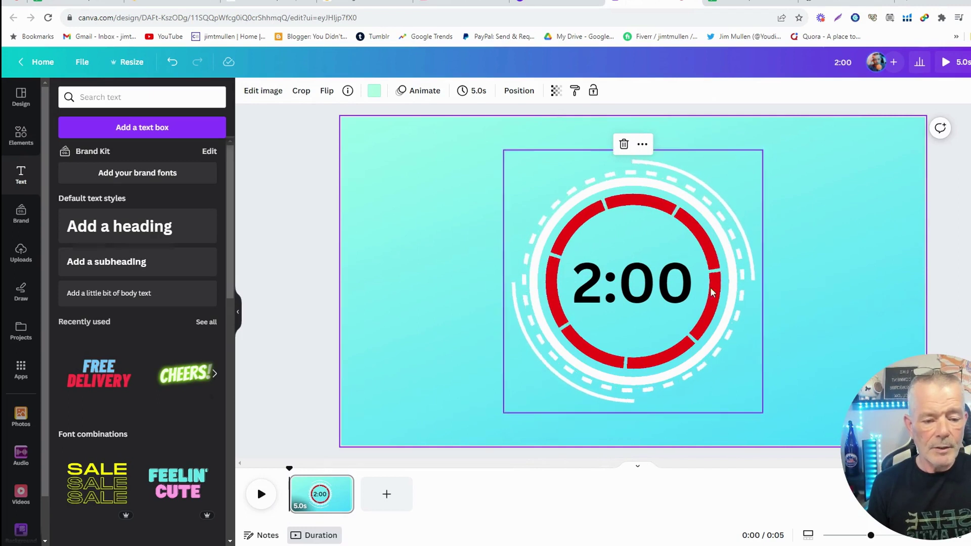
left_click(637, 297)
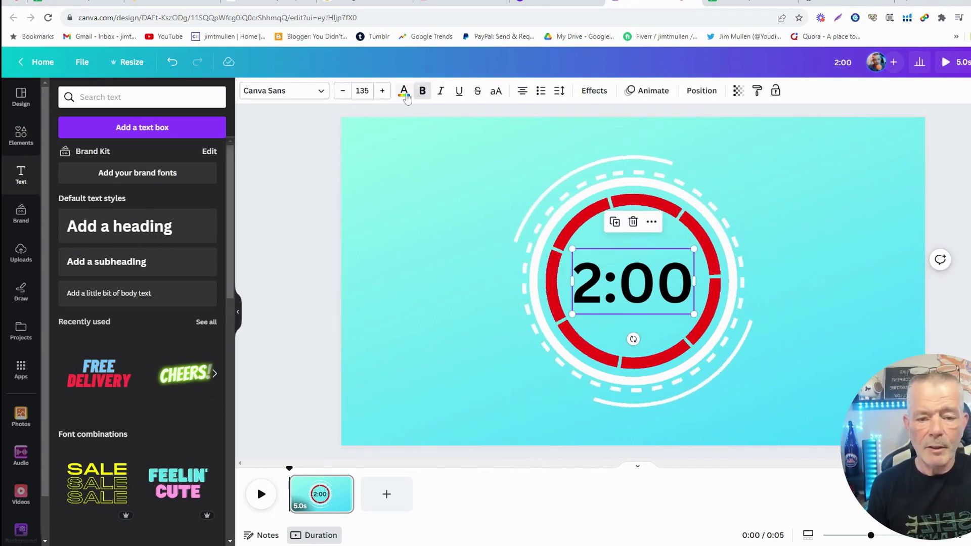
left_click(406, 95)
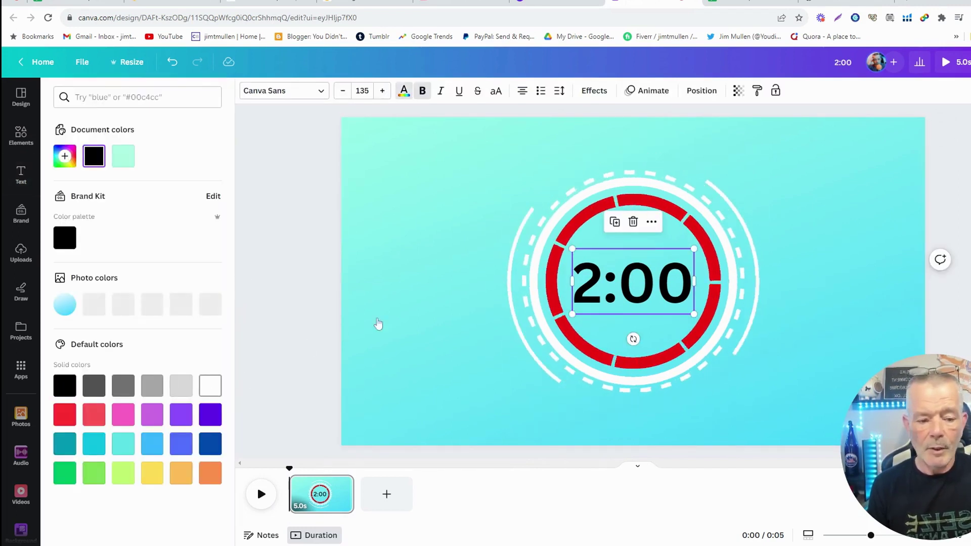
left_click(750, 433)
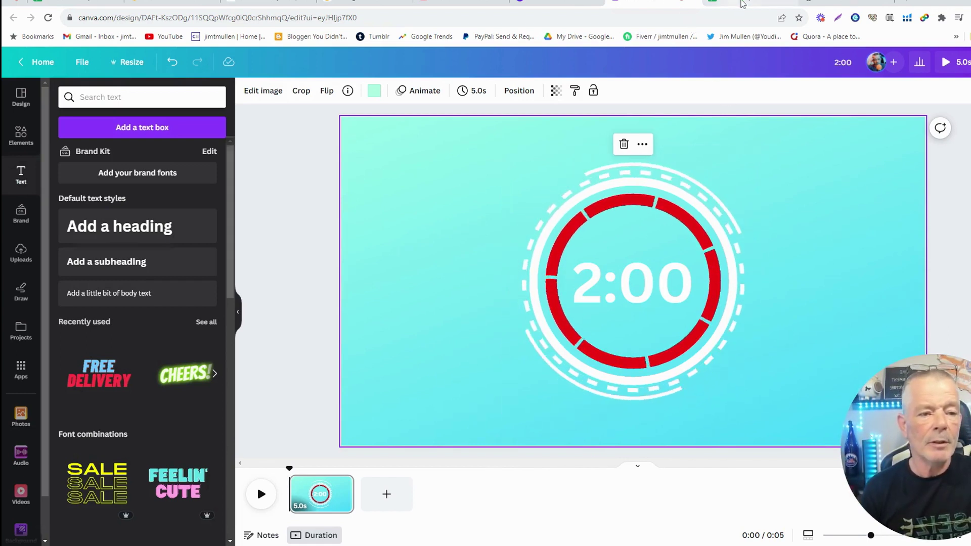
left_click(743, 4)
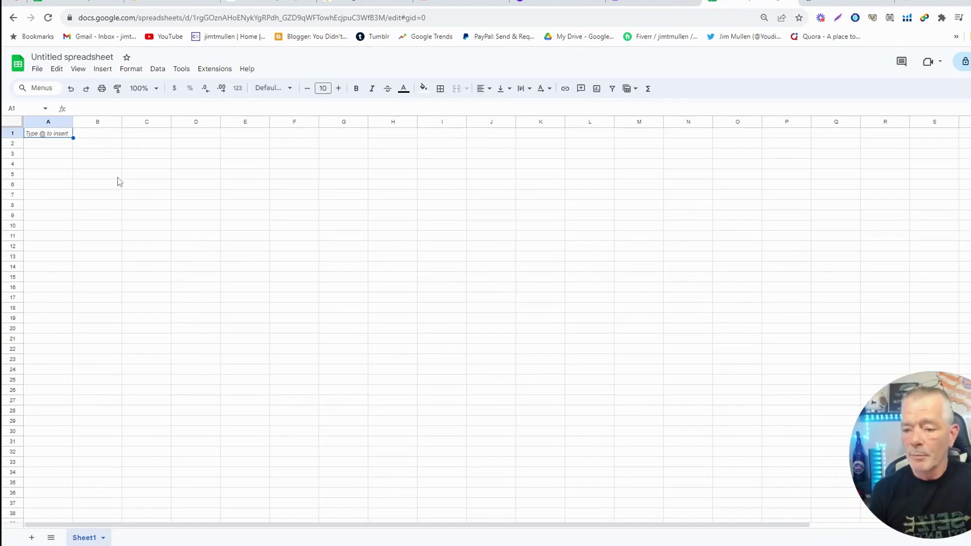
Enter the times 2:00, 1:59, 1:58 and 1:57 into cells A1 through A4.
double_click(43, 134)
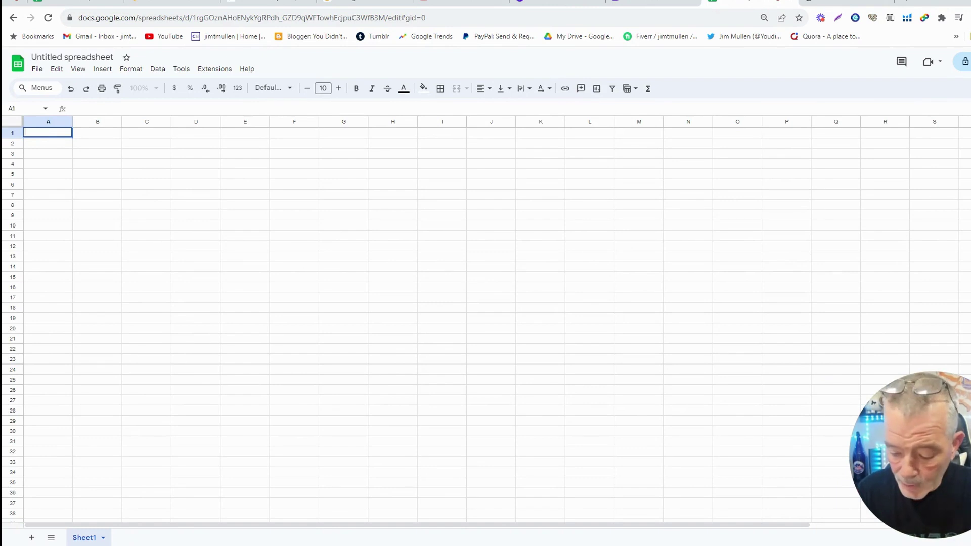
type("@")
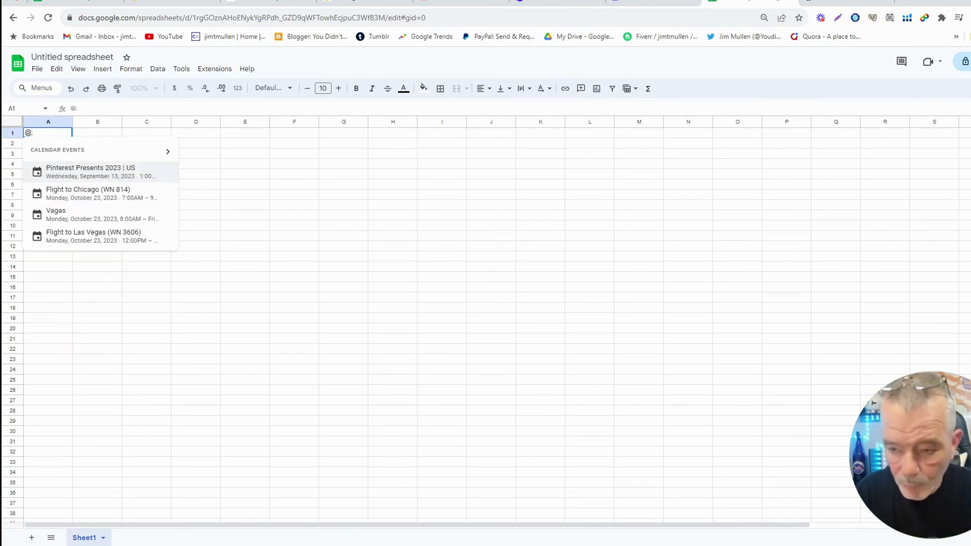
key("BackSpace")
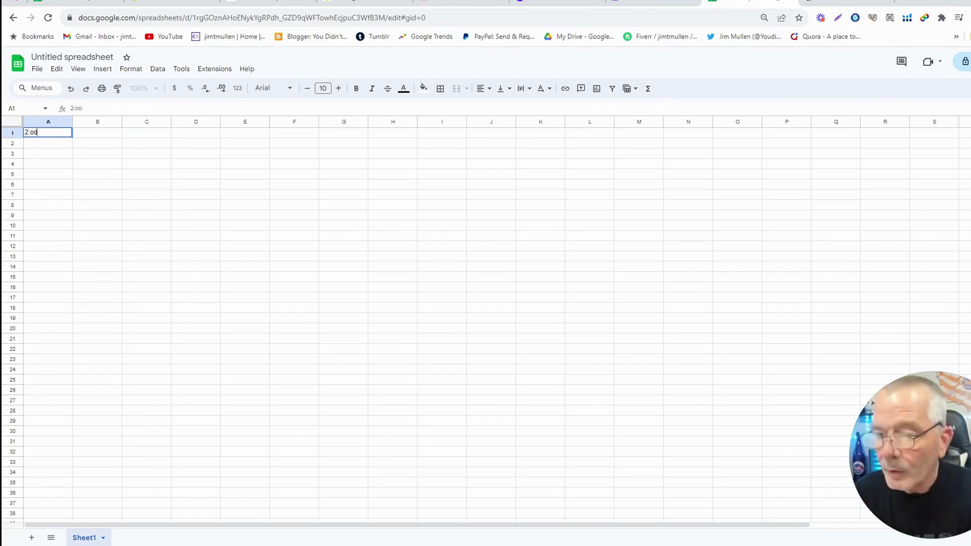
left_click(43, 145)
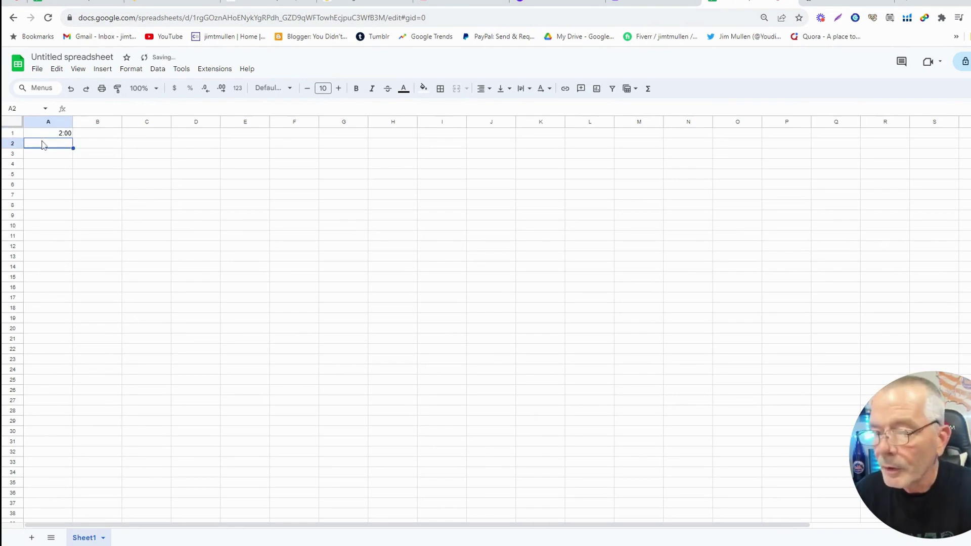
type("1:59")
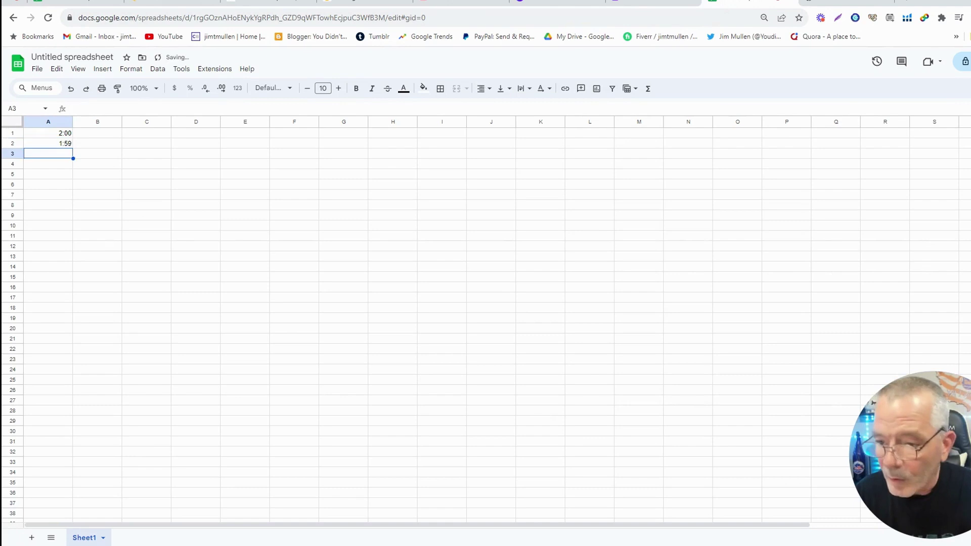
type("1:58")
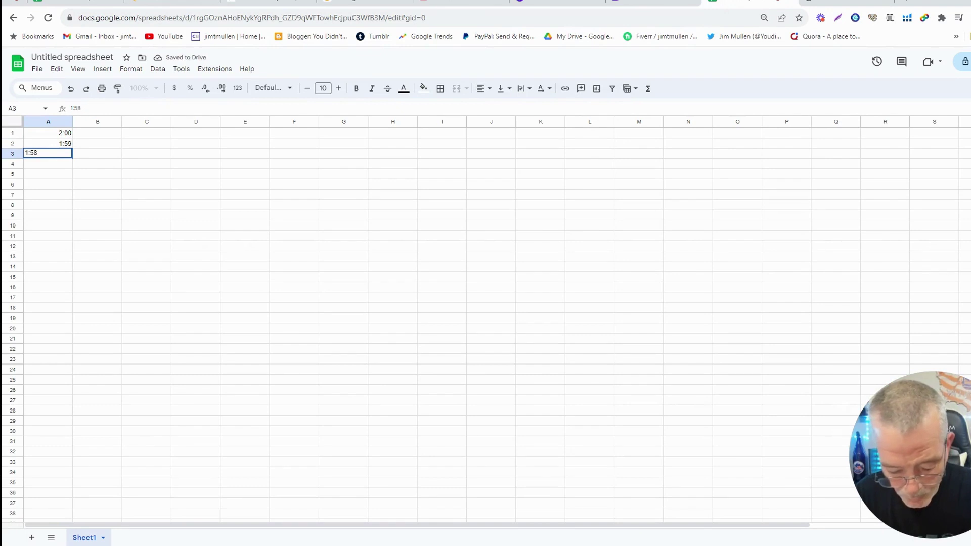
key("Return")
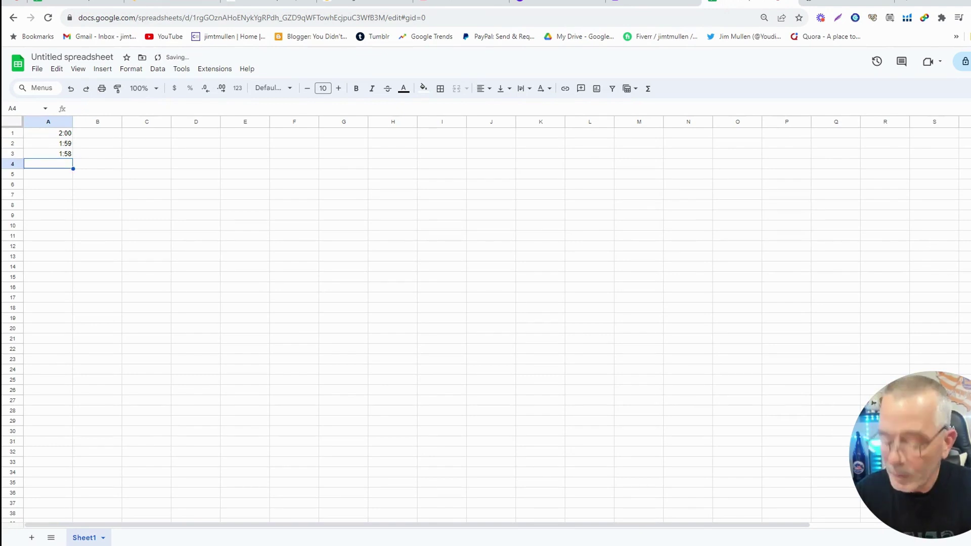
type("1")
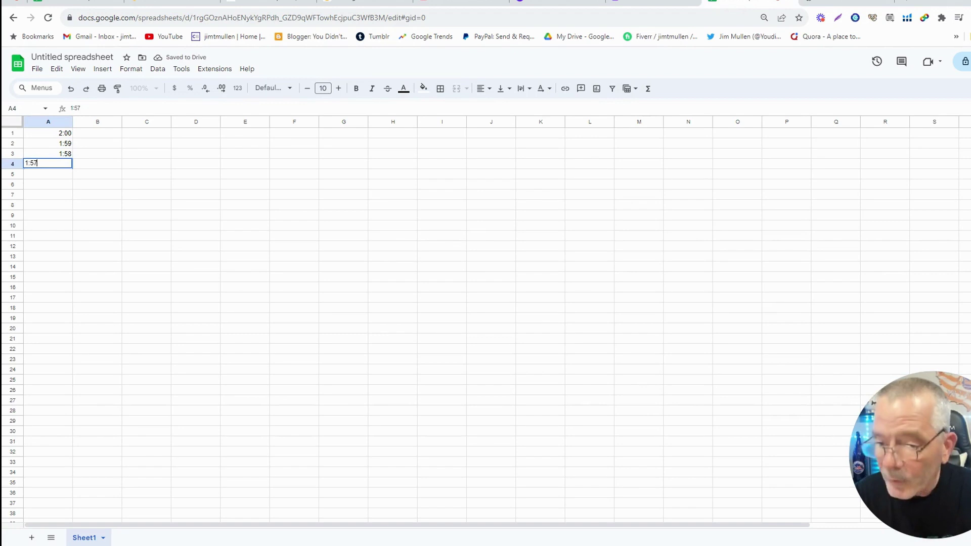
type(":57")
left_click(38, 144)
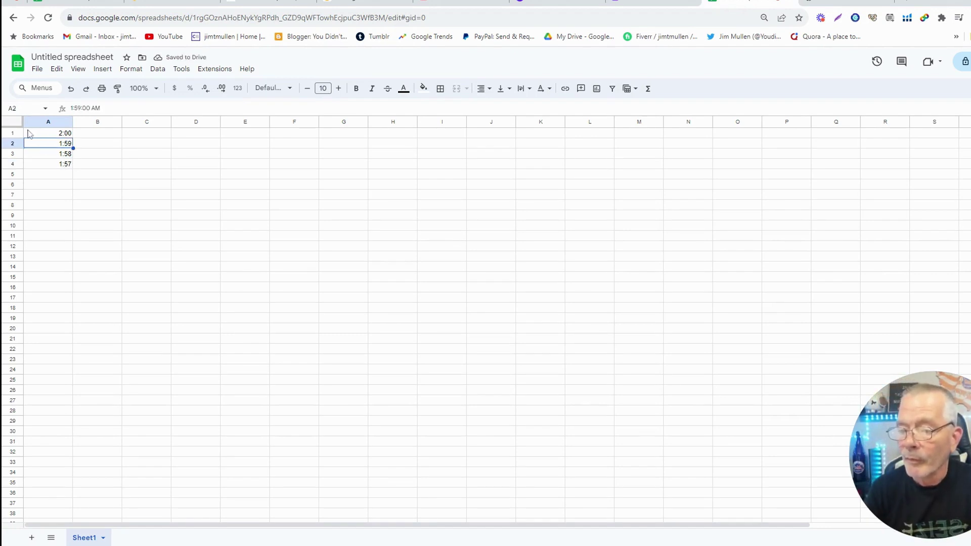
Fill the countdown in column A down to 0:00 at row 121.
left_click_drag(29, 136, 77, 406)
scroll(79, 438, "down", 7)
scroll(75, 437, "down", 5)
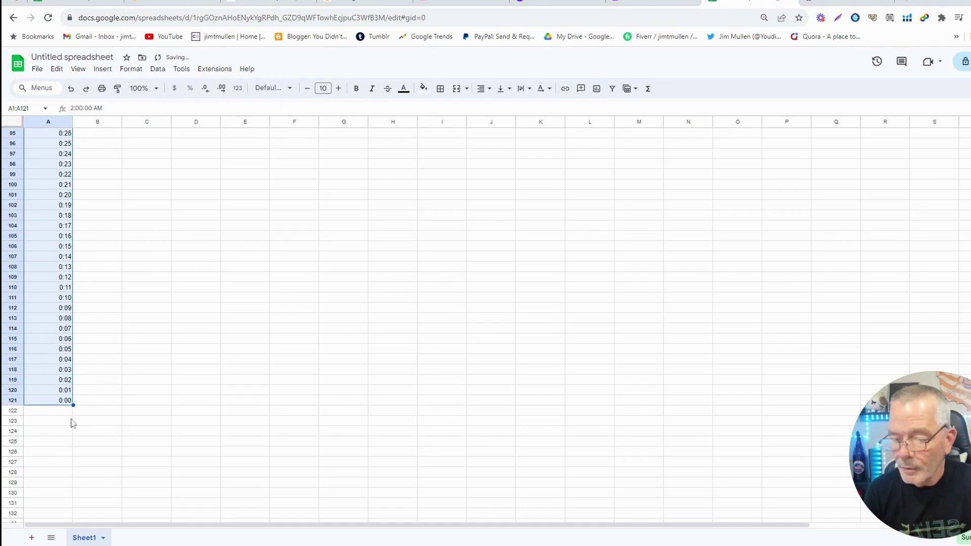
left_click(116, 381)
scroll(115, 306, "up", 8)
scroll(116, 306, "up", 11)
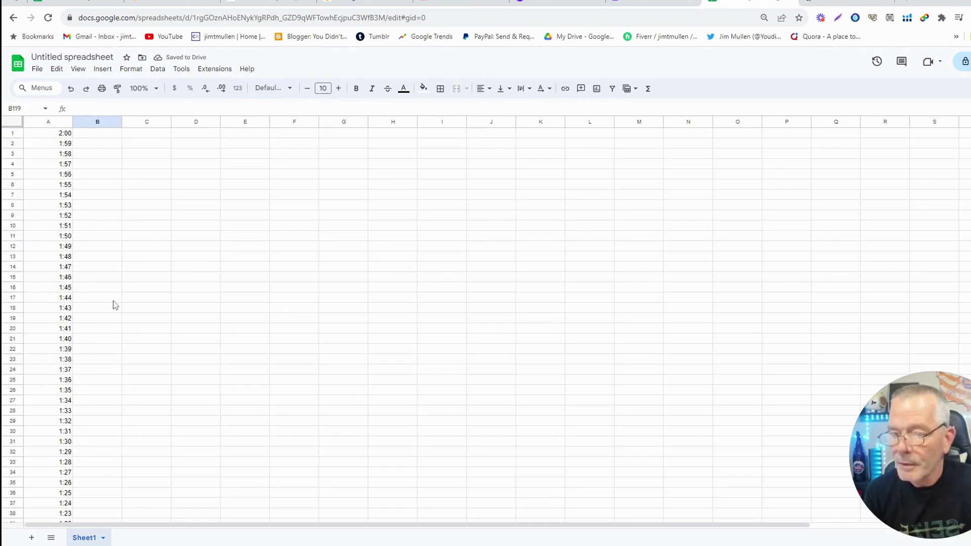
Download the sheet as a Comma Separated Values (.csv) file.
left_click(37, 71)
mouse_move(63, 192)
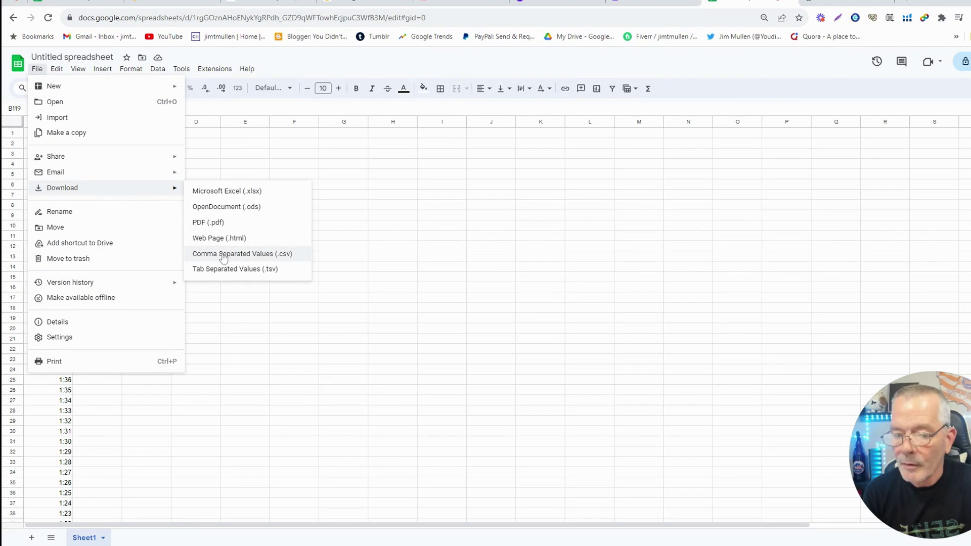
left_click(244, 255)
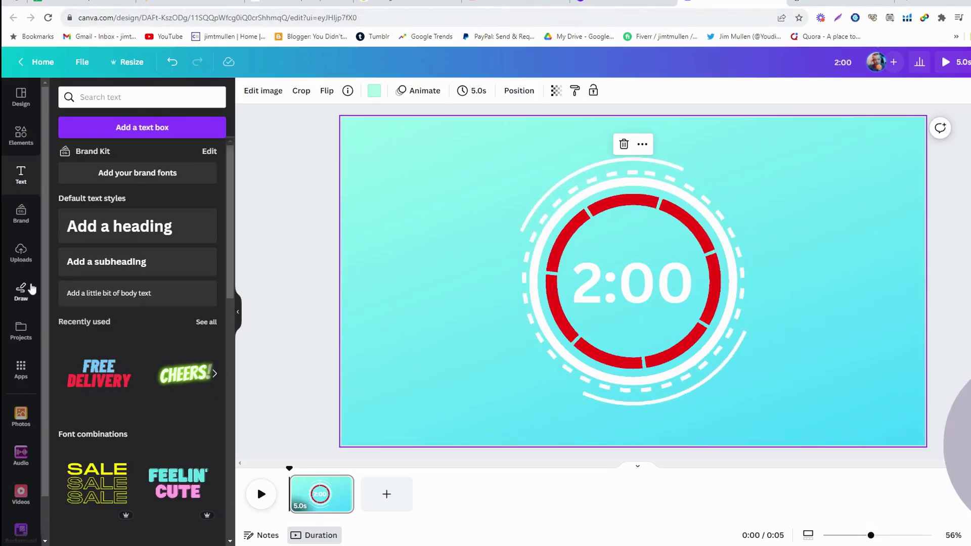
Bulk create from the CSV, linking the 2:00 text to its 2:00 field, and generate 120 pages.
scroll(30, 287, "down", 1)
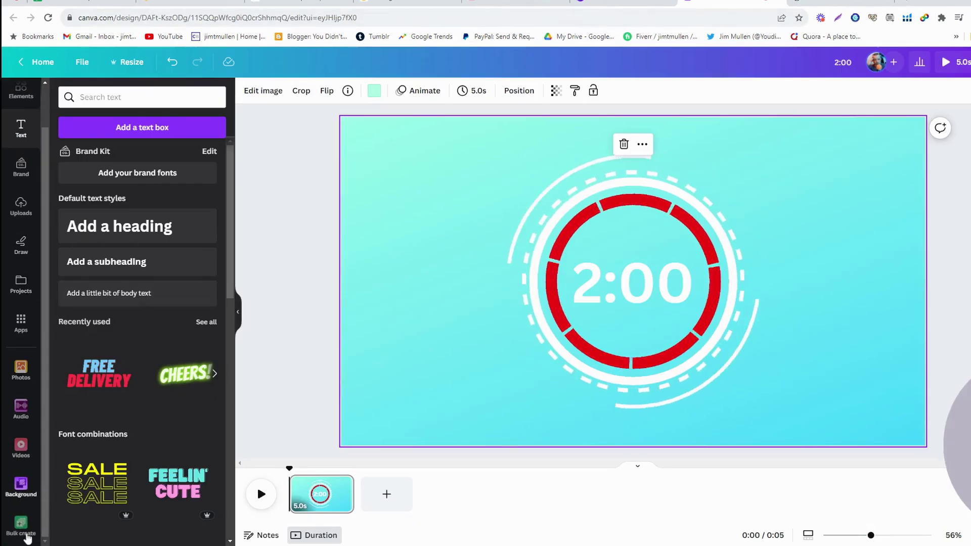
left_click(25, 528)
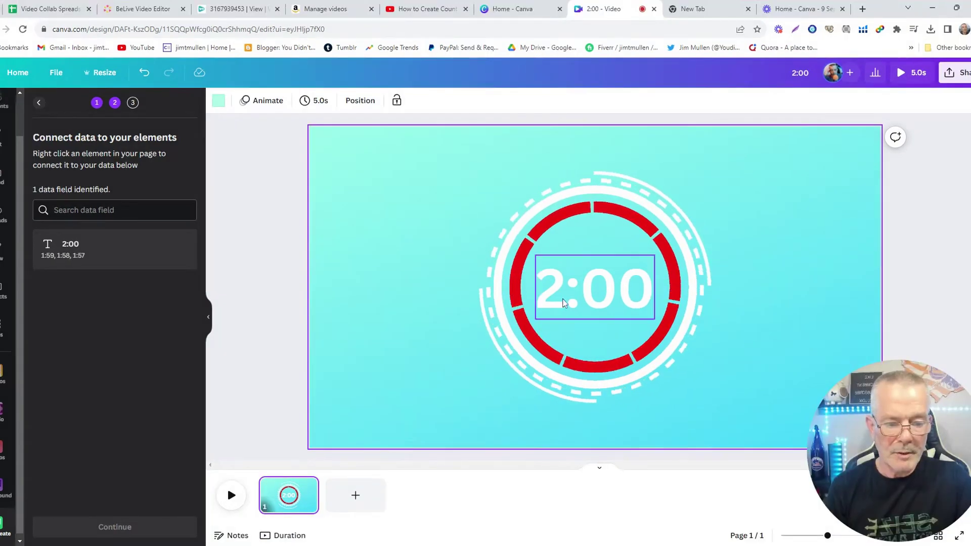
left_click(613, 298)
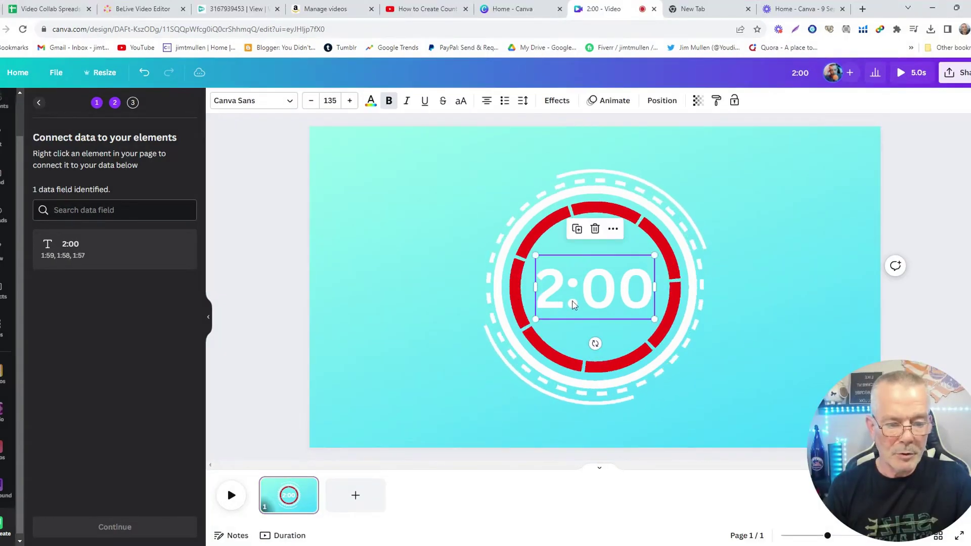
left_click(614, 231)
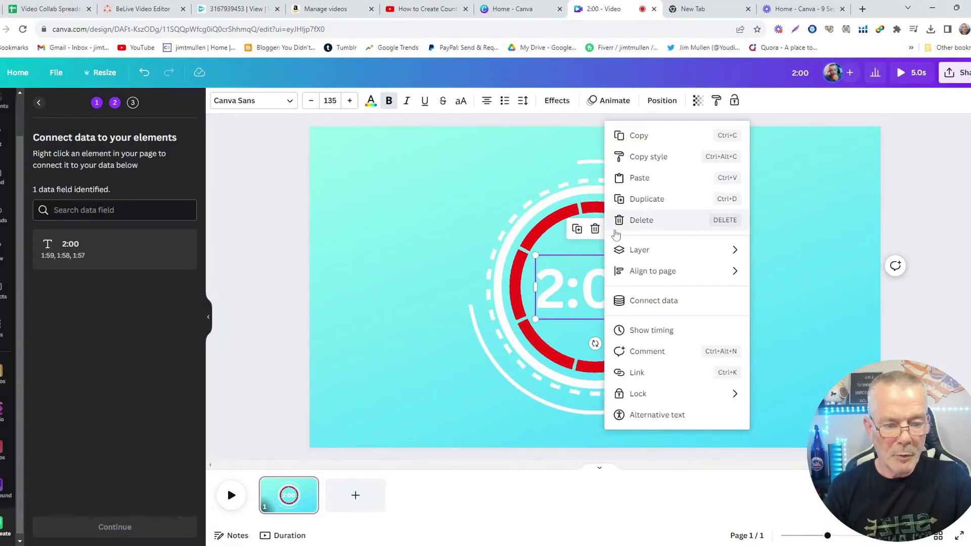
left_click(655, 302)
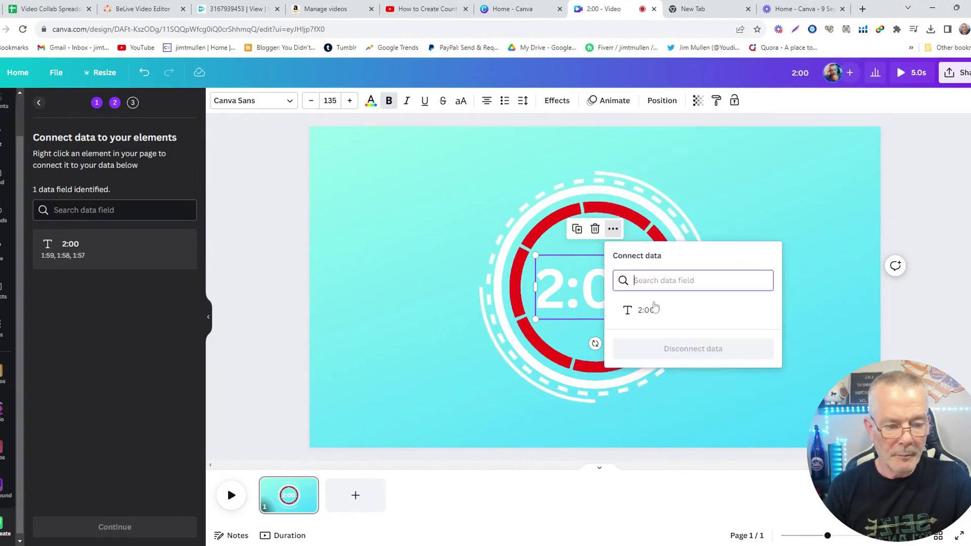
left_click(648, 309)
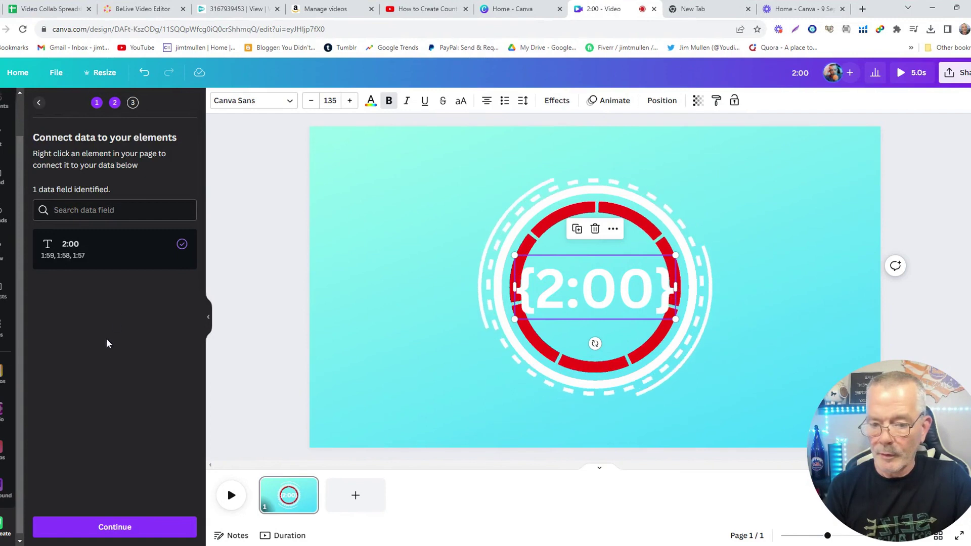
left_click(115, 533)
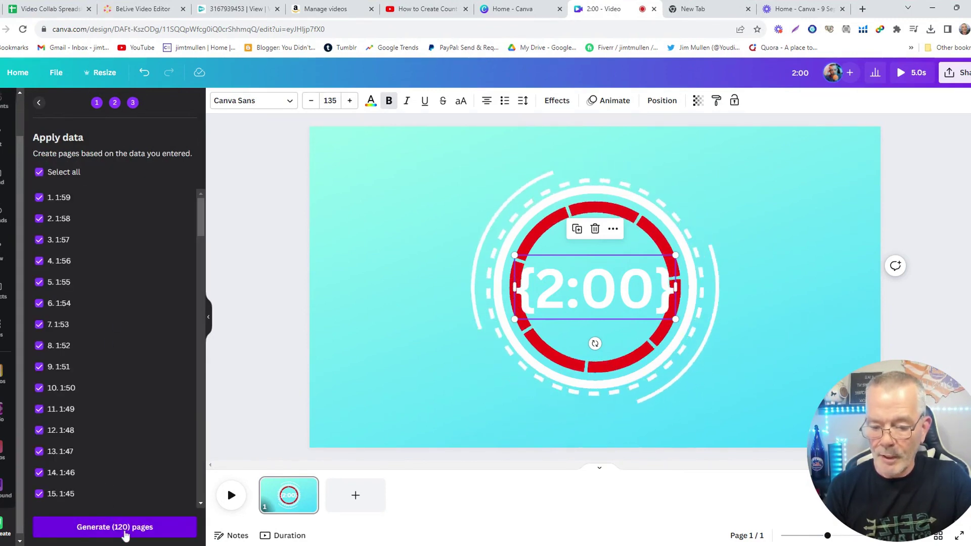
left_click(125, 534)
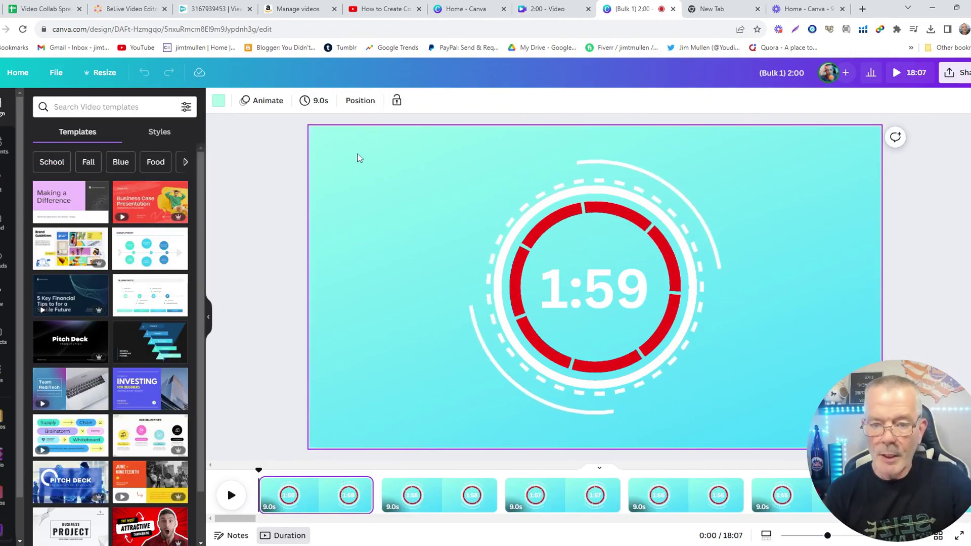
Set every one of the 120 pages to a 1.0s duration using Apply to all pages.
left_click(318, 102)
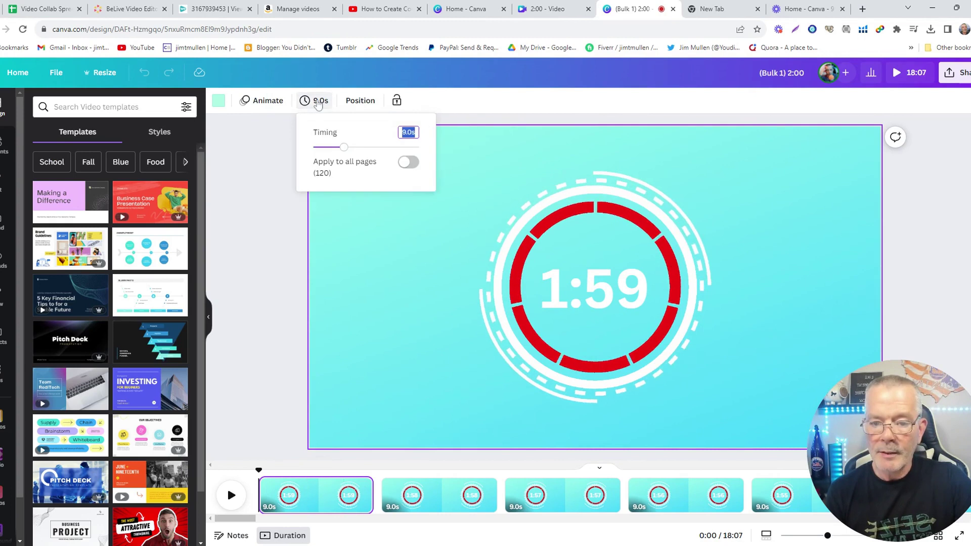
left_click_drag(343, 149, 309, 167)
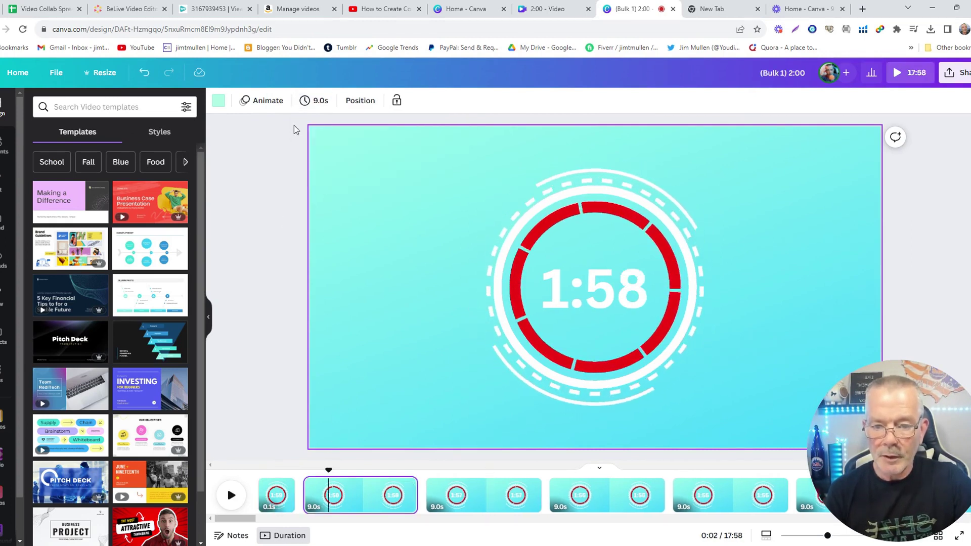
left_click(319, 102)
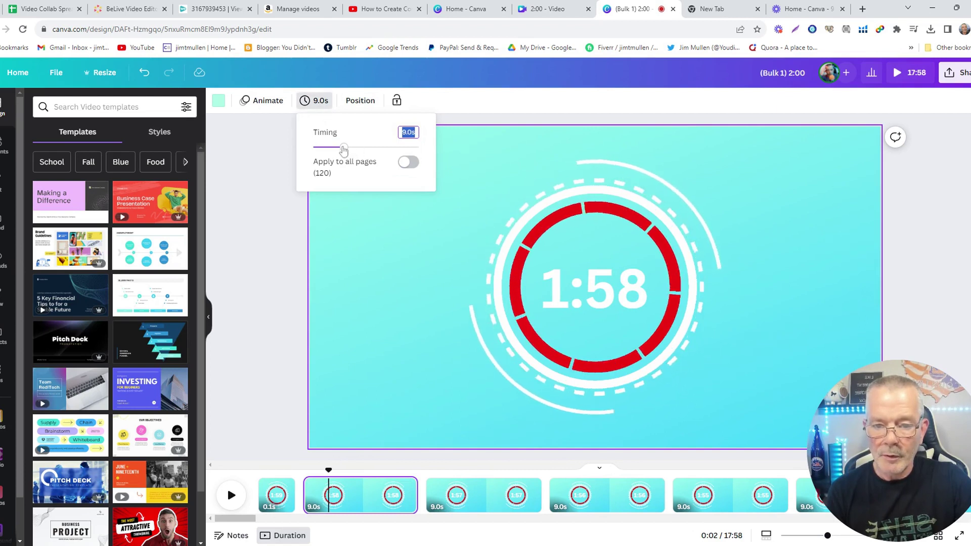
left_click_drag(344, 149, 314, 147)
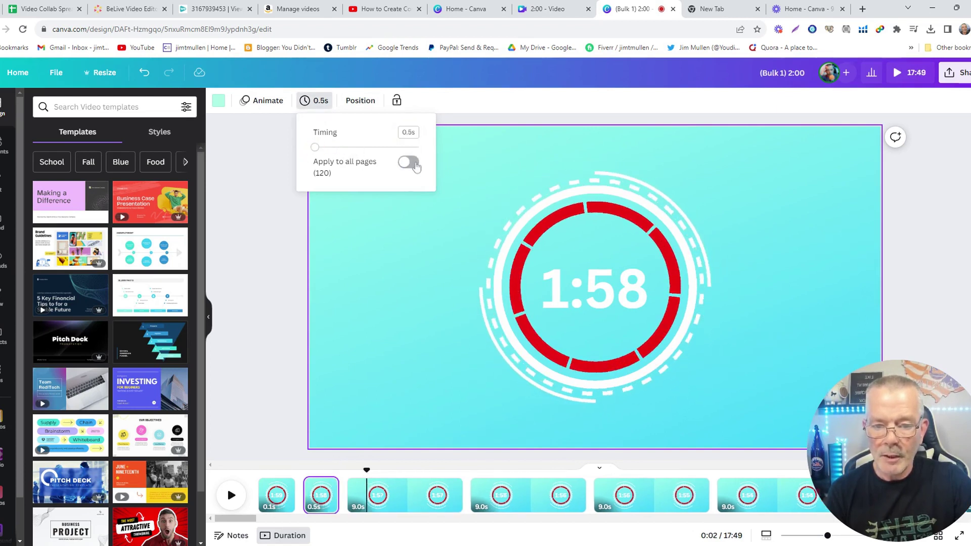
left_click(414, 164)
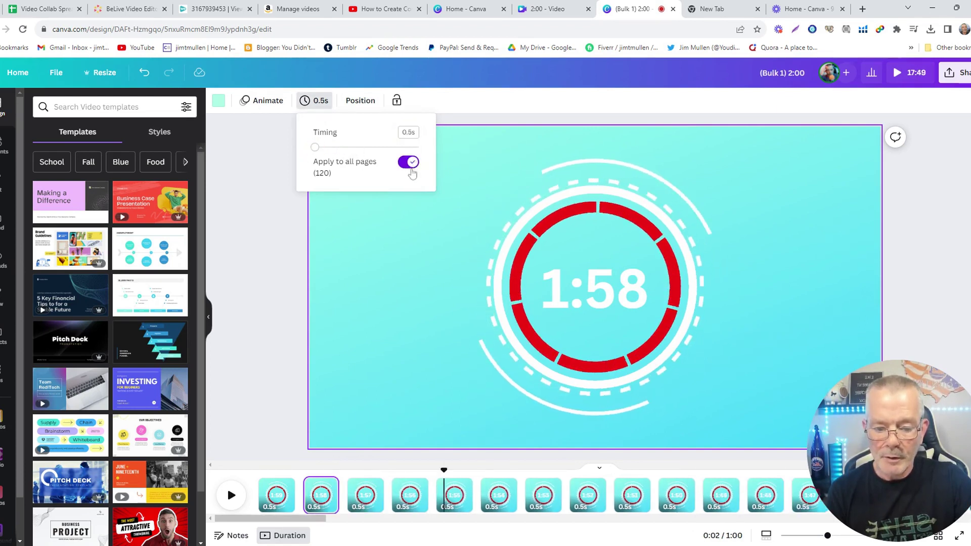
left_click(233, 497)
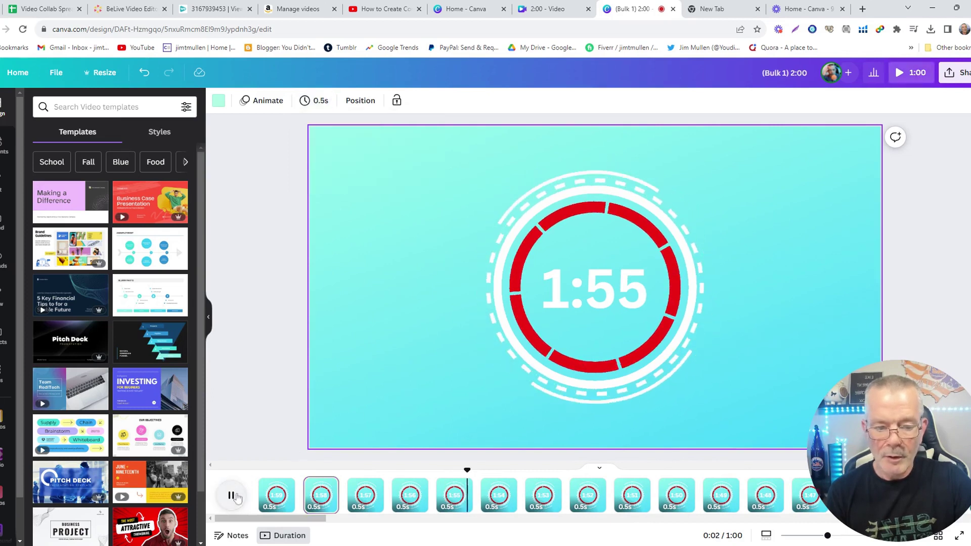
left_click(318, 108)
left_click_drag(315, 148, 314, 148)
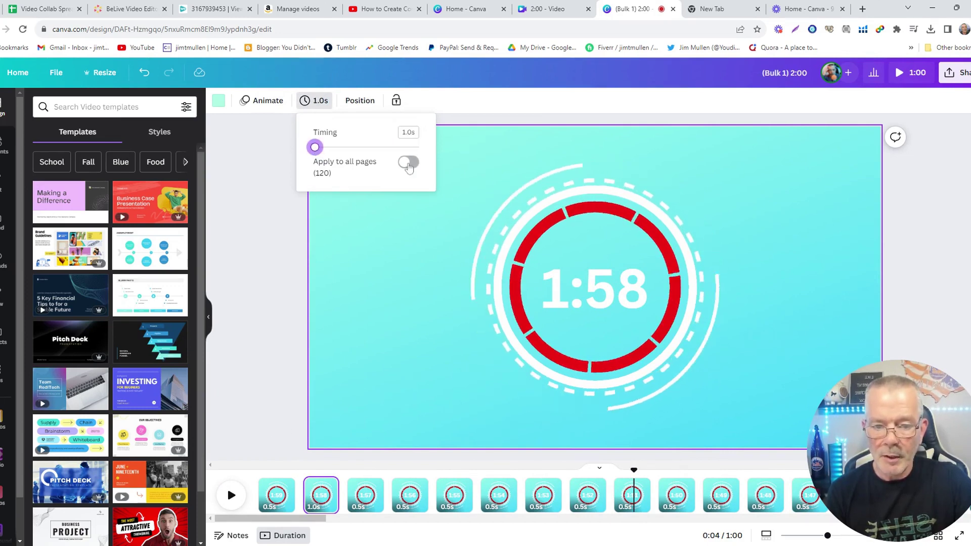
left_click(409, 163)
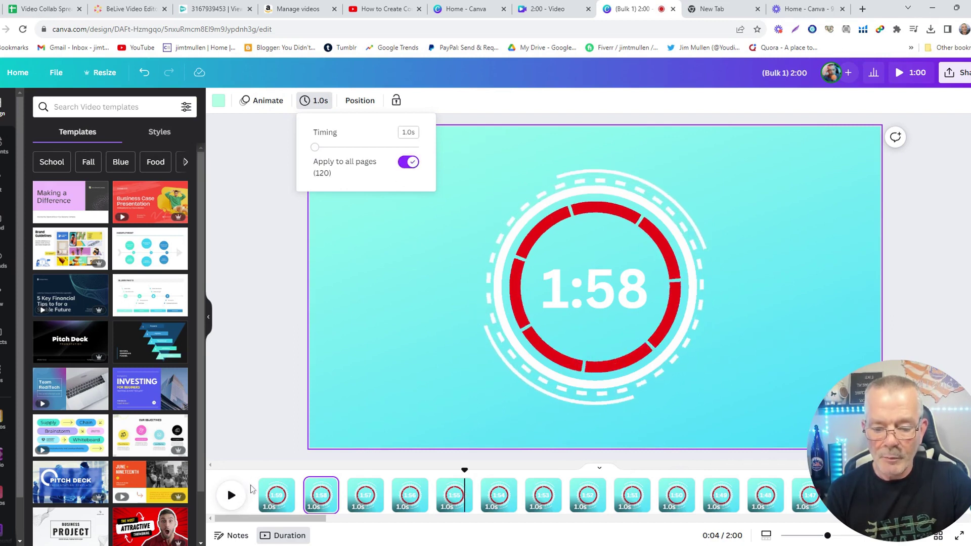
Rewind the countdown to the first page and play it from the start.
left_click_drag(465, 470, 358, 470)
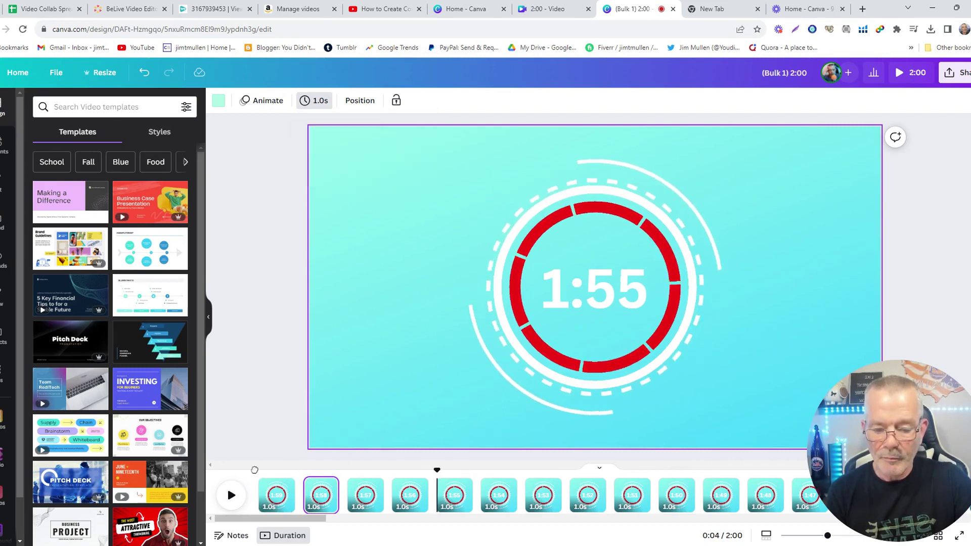
left_click(255, 470)
left_click(231, 495)
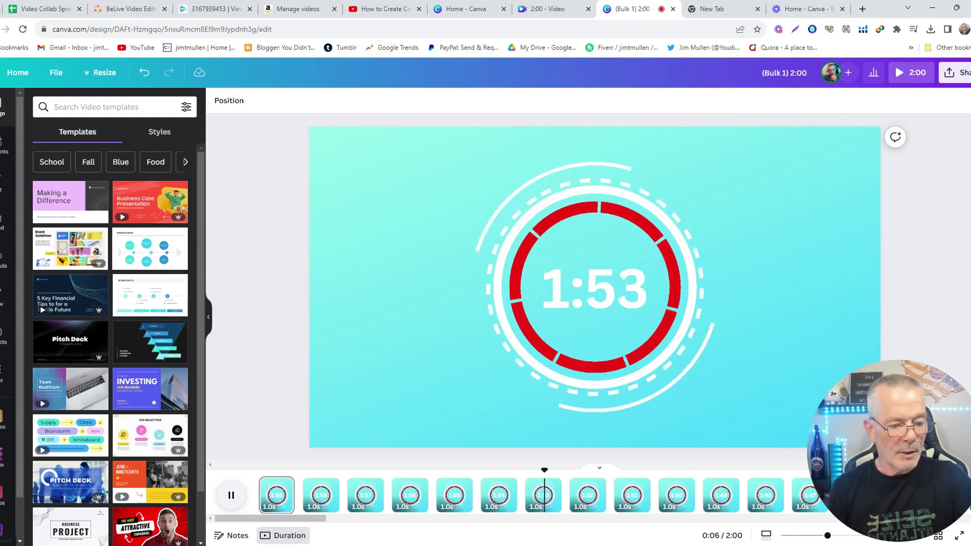
left_click(962, 76)
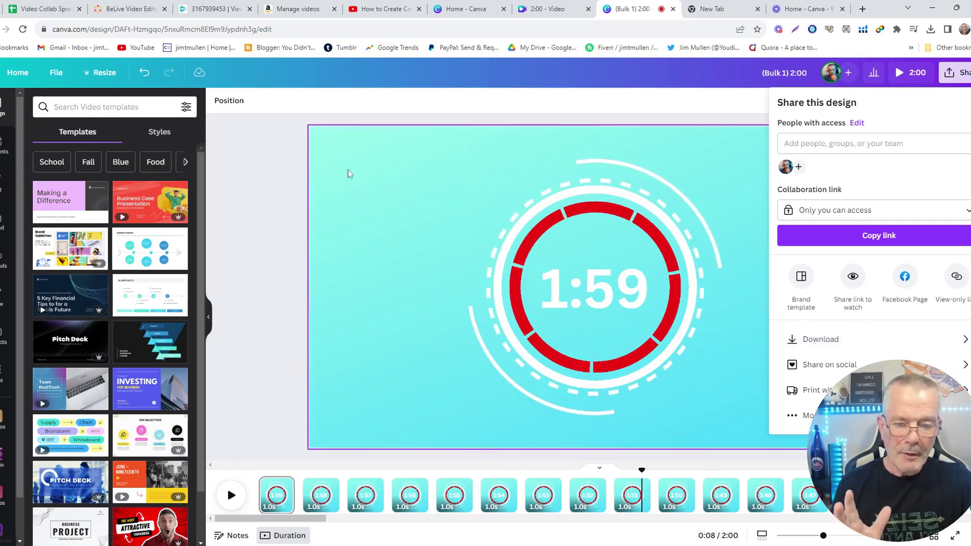
left_click(359, 177)
left_click(470, 161)
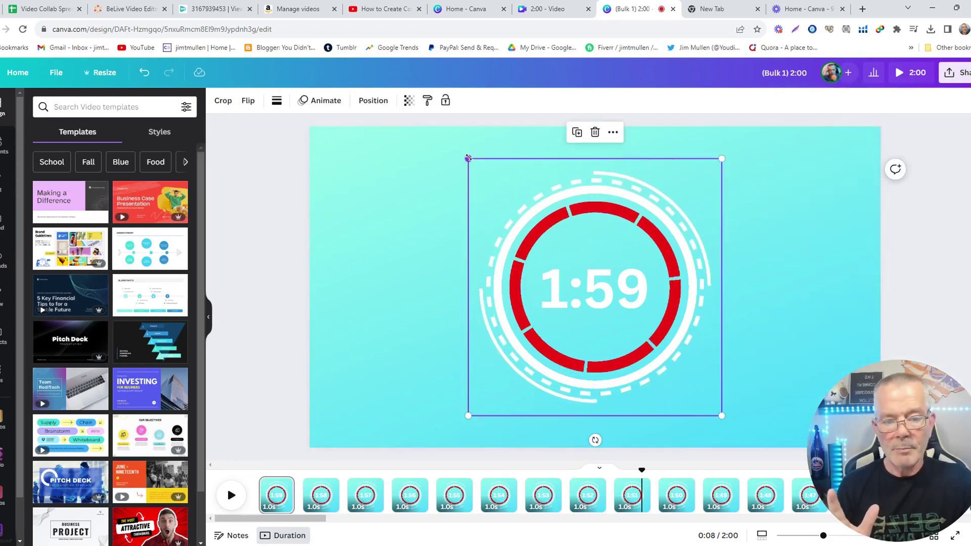
left_click_drag(468, 158, 456, 243)
Select the ring and time text together and group them into one object.
left_click(587, 286)
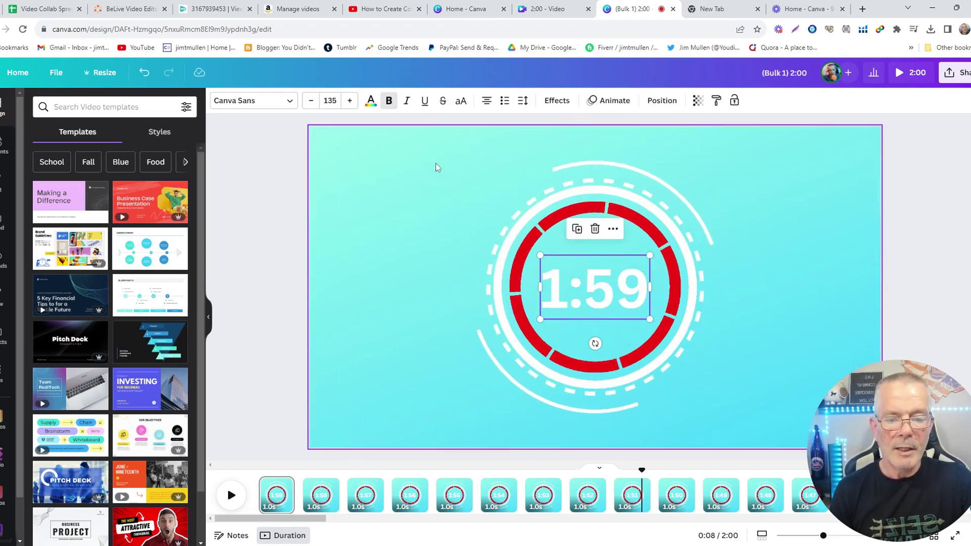
left_click_drag(433, 146, 561, 429)
left_click_drag(707, 429, 763, 444)
left_click(568, 134)
left_click(405, 226)
Shrink the countdown group to about 450 × 456 and move it to the bottom-right corner.
left_click(470, 180)
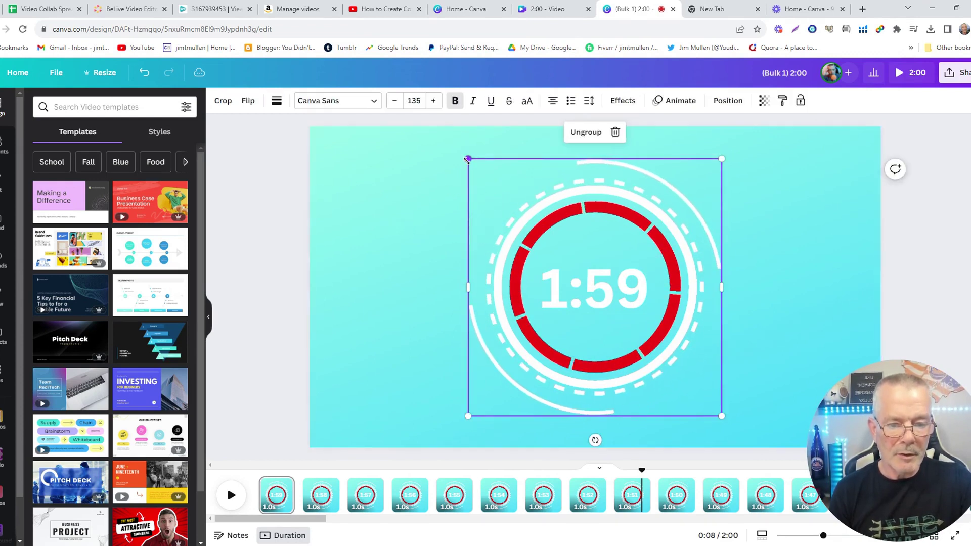
left_click_drag(469, 158, 588, 281)
left_click_drag(625, 344, 362, 208)
left_click_drag(351, 337, 555, 299)
left_click_drag(629, 335, 855, 411)
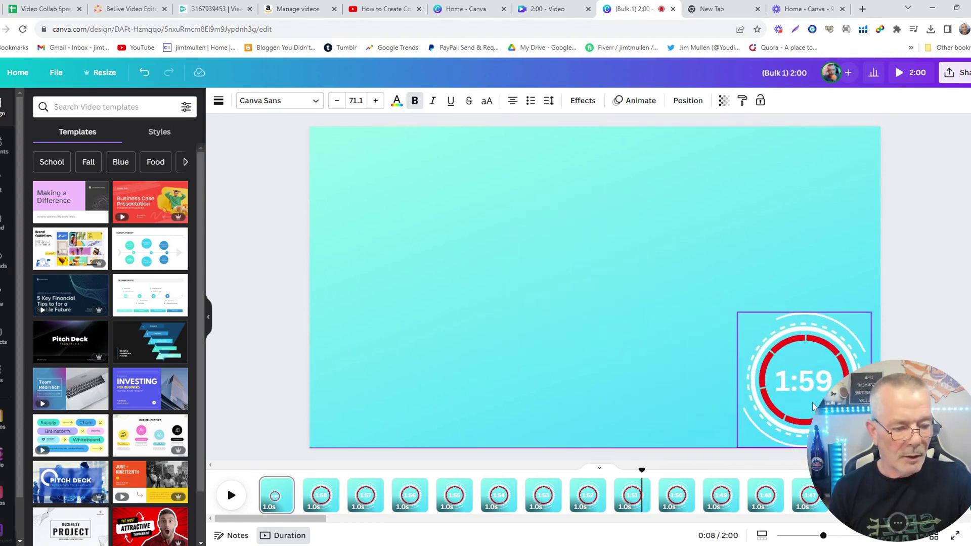
Check the Share > Download video settings, then close them.
left_click(815, 401)
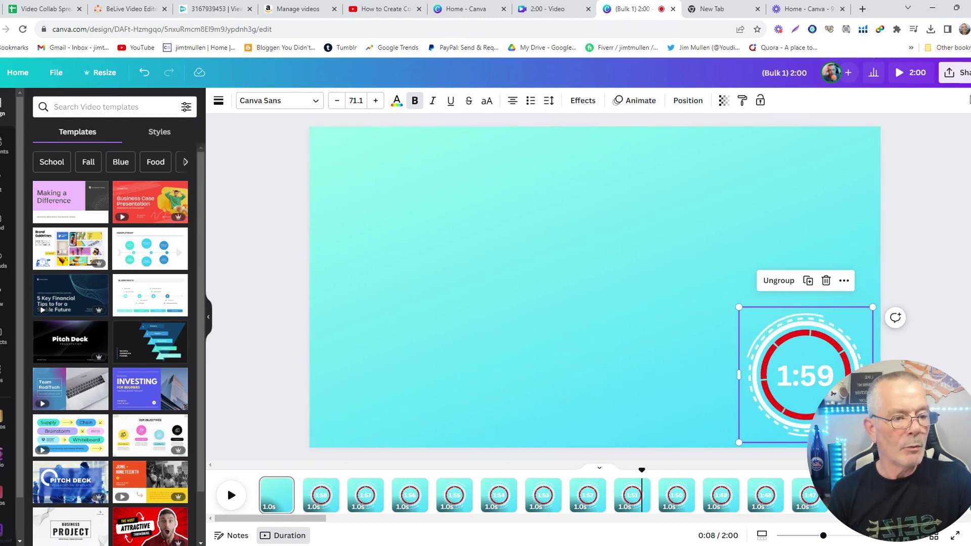
left_click(964, 76)
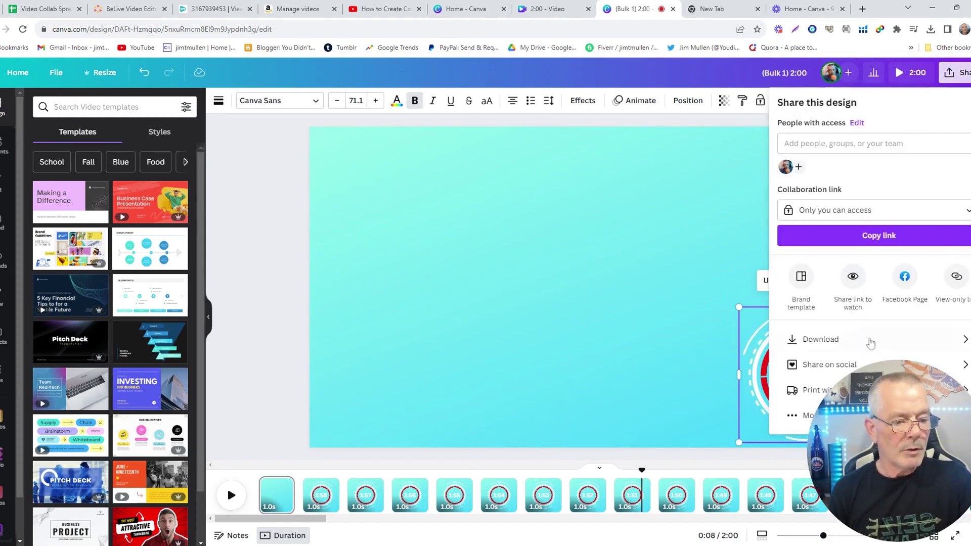
left_click(858, 346)
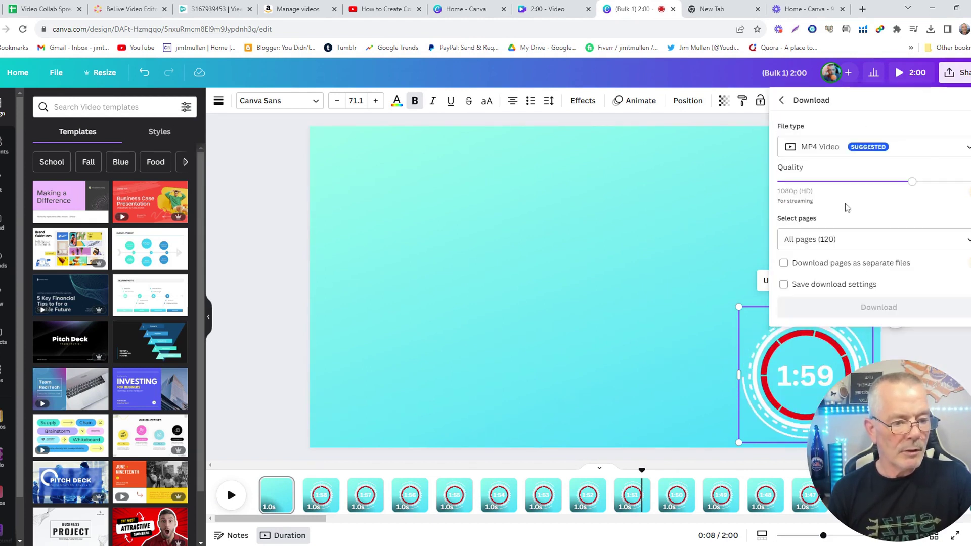
left_click(740, 362)
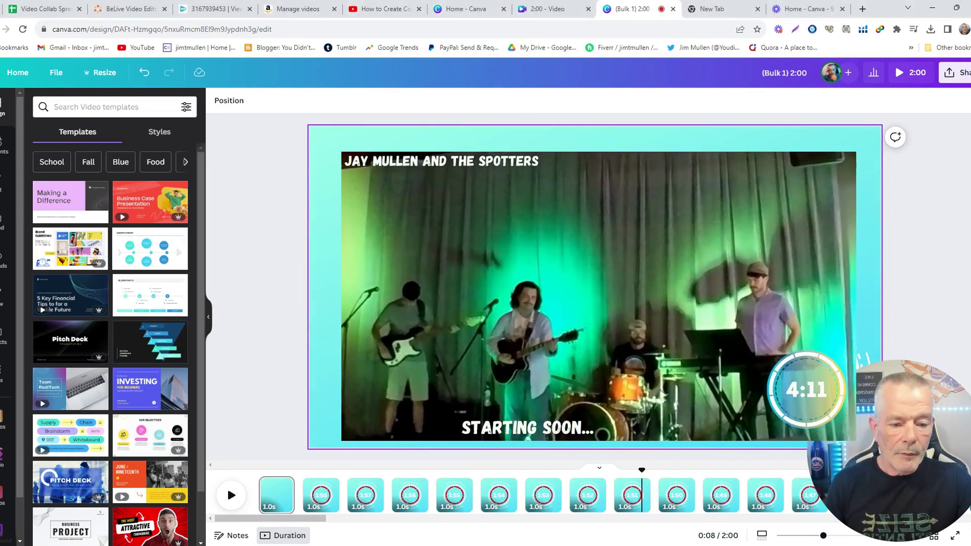
Scroll the left sidebar down and bring up the Background panel.
scroll(5, 458, "down", 1)
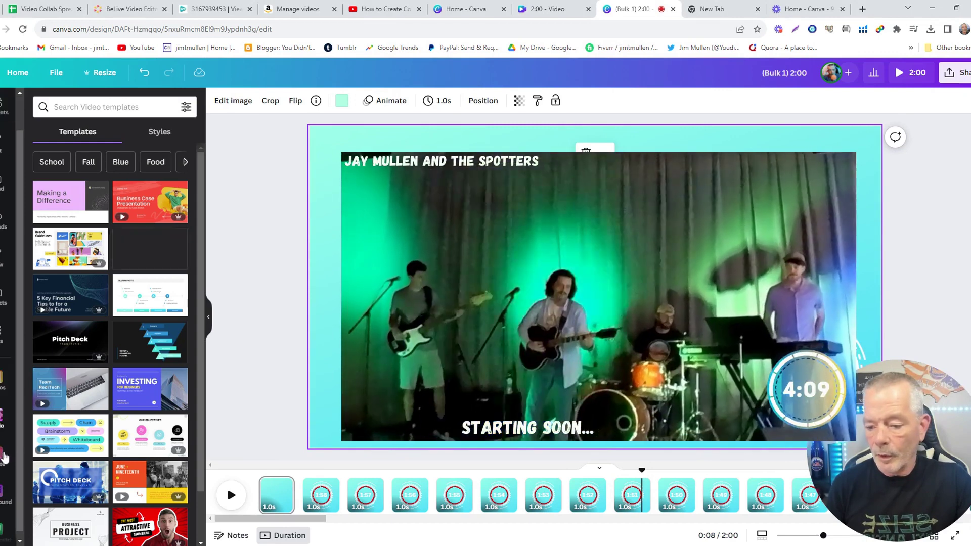
scroll(3, 486, "down", 1)
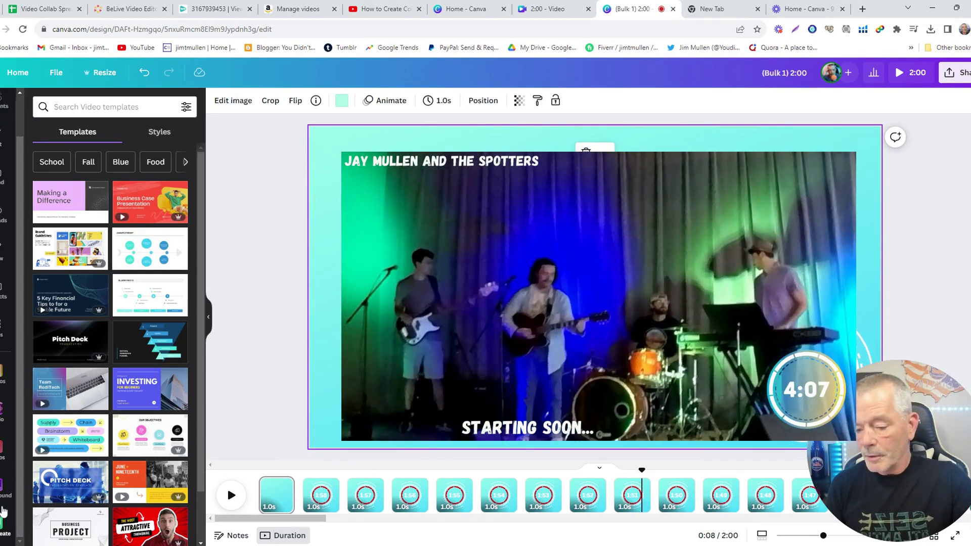
left_click(4, 494)
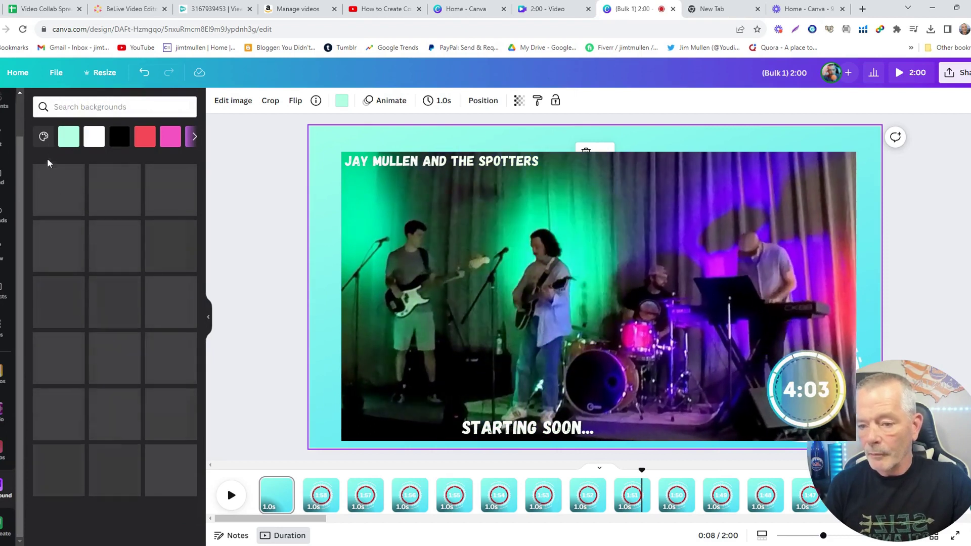
Give the page a new custom bright green #05EB53 background.
left_click(44, 138)
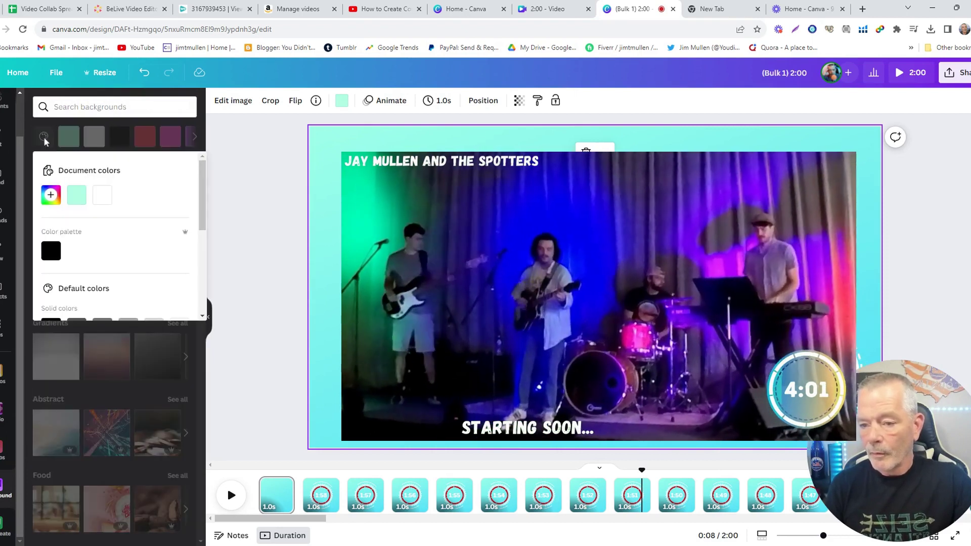
left_click(51, 197)
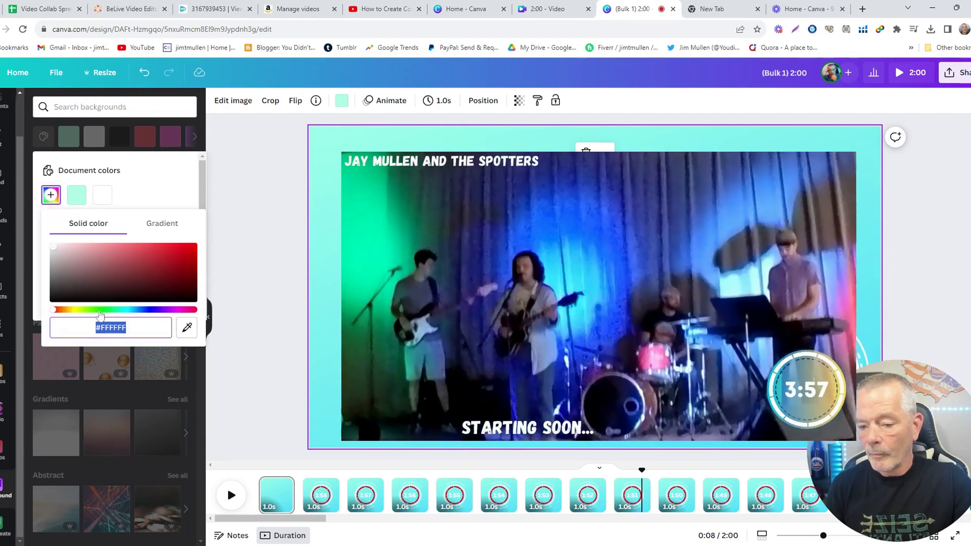
left_click(108, 309)
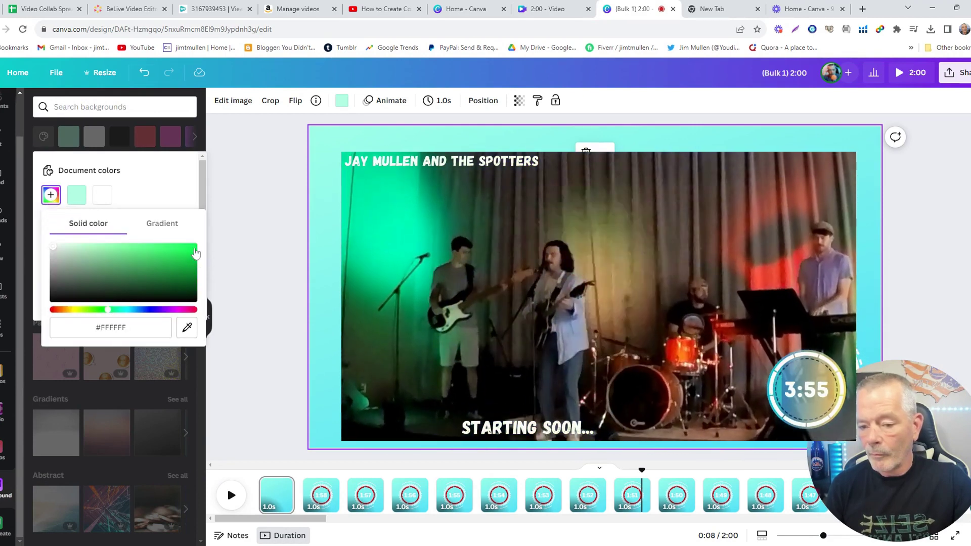
left_click(194, 248)
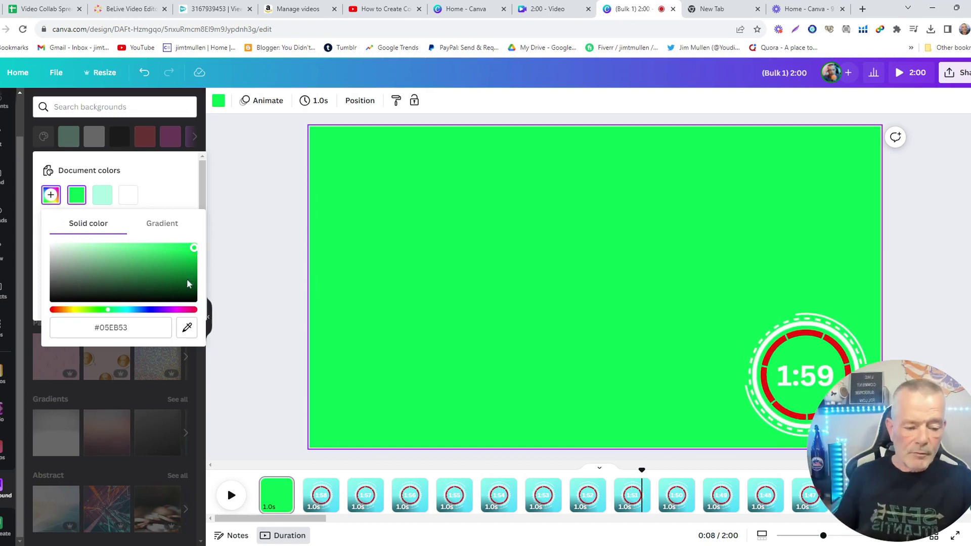
left_click(254, 382)
left_click(346, 329)
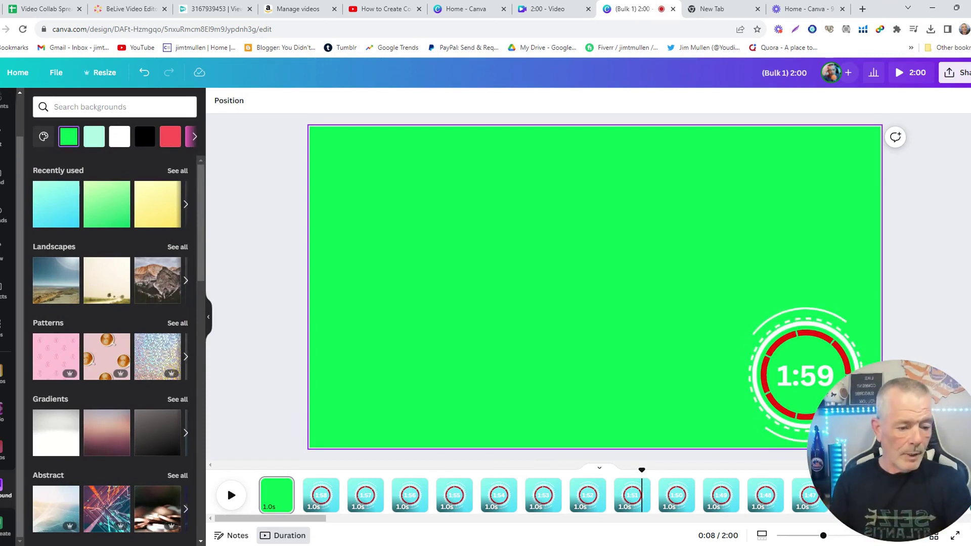
left_click(551, 128)
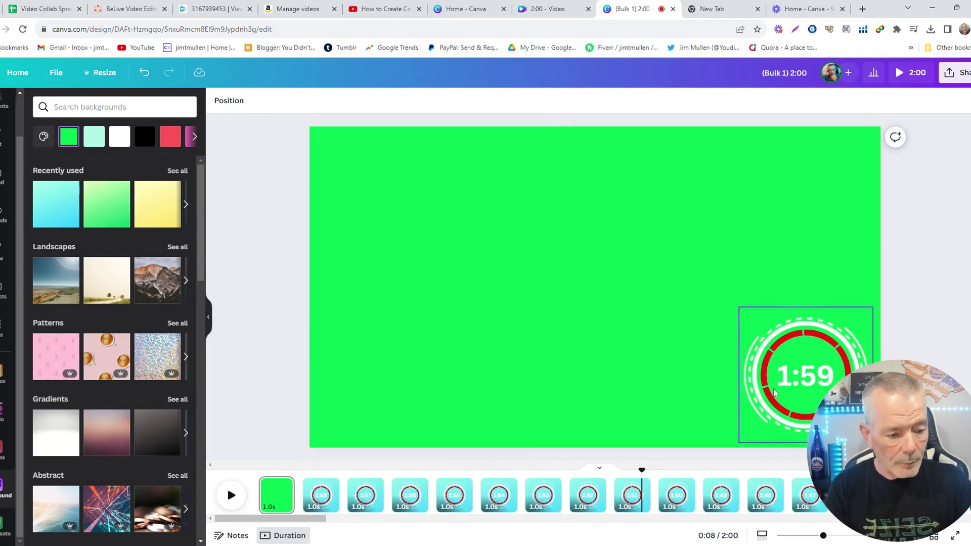